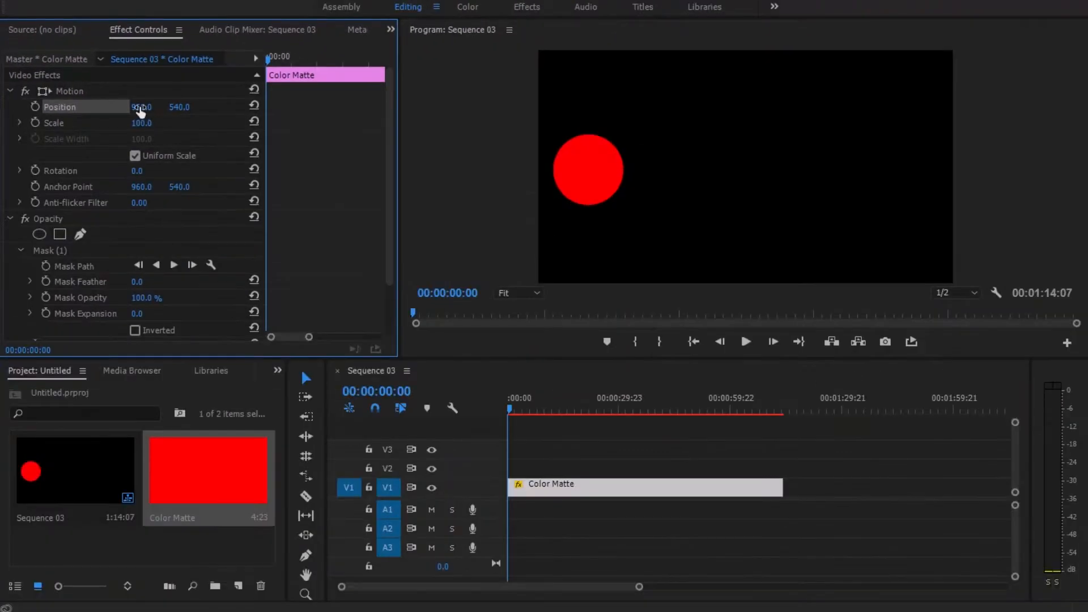
# Step: Move the red circle by changing its Position to 1758 horizontally and 3658 vertically
pyautogui.moveTo(237, 182); pyautogui.dragTo(906, 199)
pyautogui.moveTo(534, 119); pyautogui.dragTo(732, 118)
pyautogui.moveTo(180, 108); pyautogui.dragTo(177, 149)
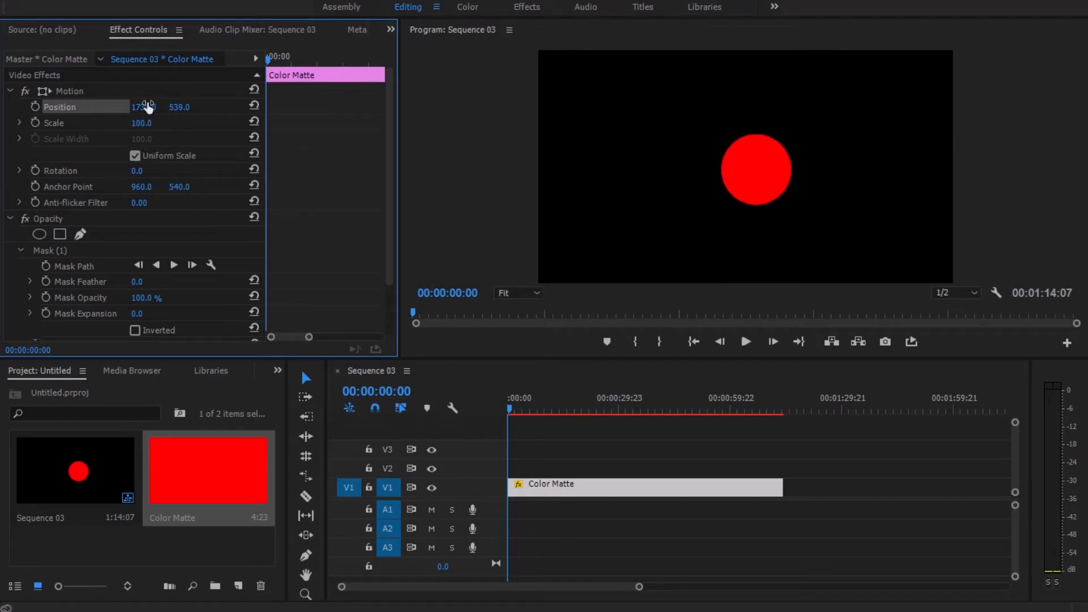
pyautogui.moveTo(140, 110)
pyautogui.mouseDown()
pyautogui.moveTo(192, 110)
pyautogui.moveTo(134, 120)
pyautogui.moveTo(148, 111)
pyautogui.mouseUp()
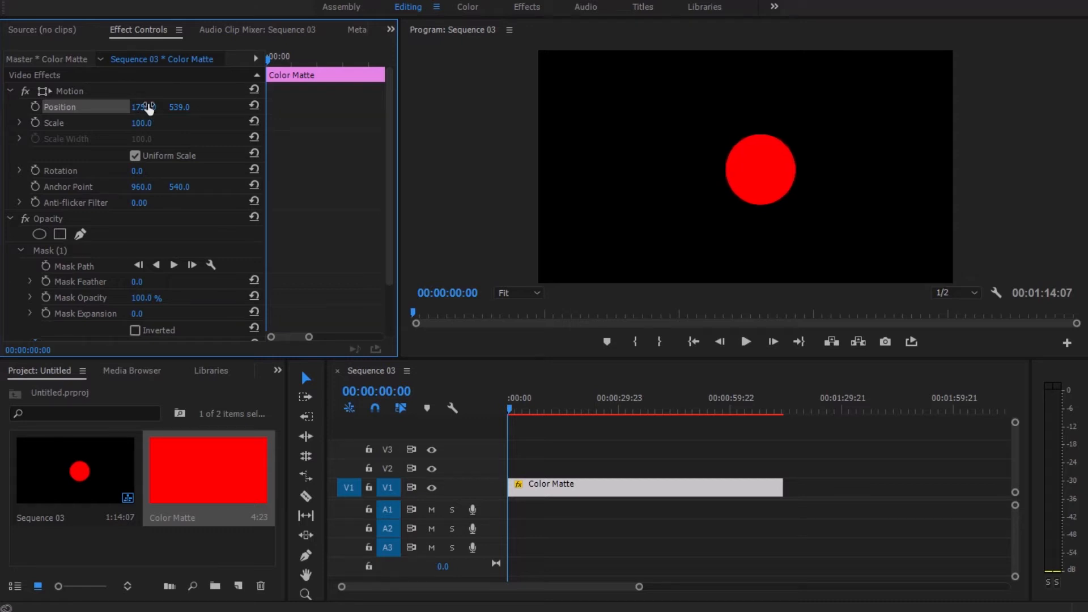
pyautogui.click(183, 105)
pyautogui.write('3658')
pyautogui.press('Return')
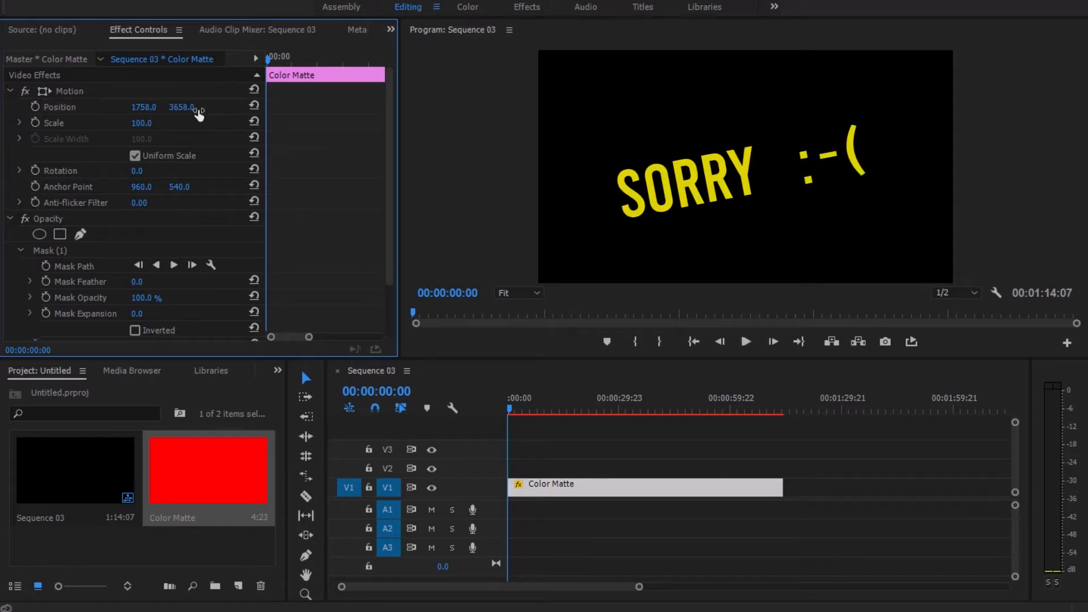
# Step: Set the Color Matte clip's Scale to 120
pyautogui.click(141, 124)
pyautogui.write('120')
pyautogui.press('Return')
# Step: Restore the Color Matte clip to a Scale of 100 and a Position of 960, 540
pyautogui.click(141, 122)
pyautogui.write('100')
pyautogui.hotkey('shift', 'Tab')
pyautogui.write('540')
pyautogui.hotkey('shift', 'Tab')
pyautogui.write('960')
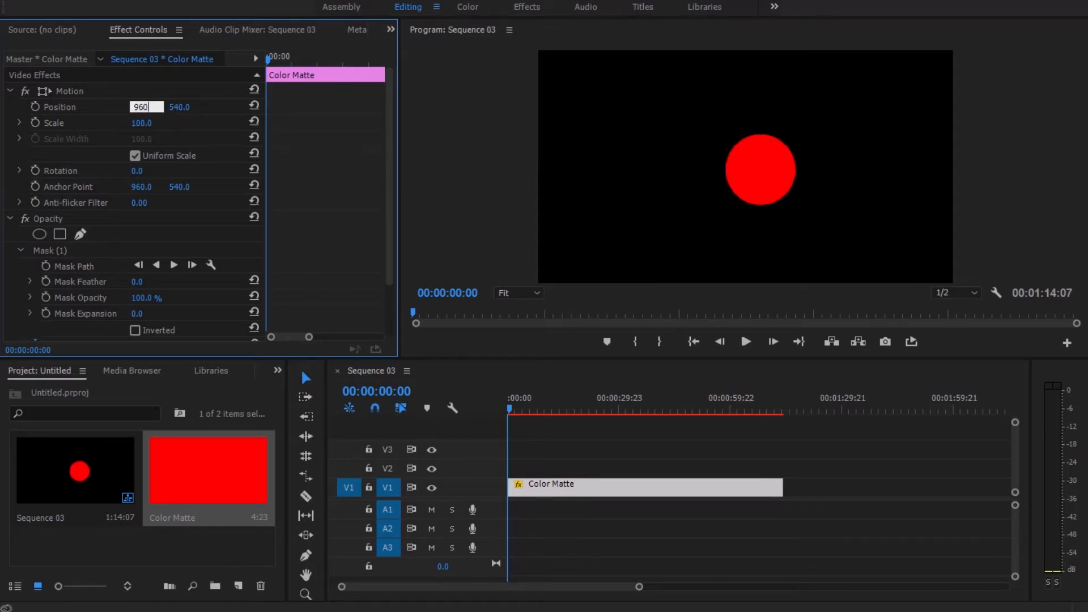
pyautogui.press('Return')
# Step: Widen the keyframe area and enable Position animation with a first keyframe at 00:00:00:17
pyautogui.moveTo(397, 143); pyautogui.dragTo(330, 154)
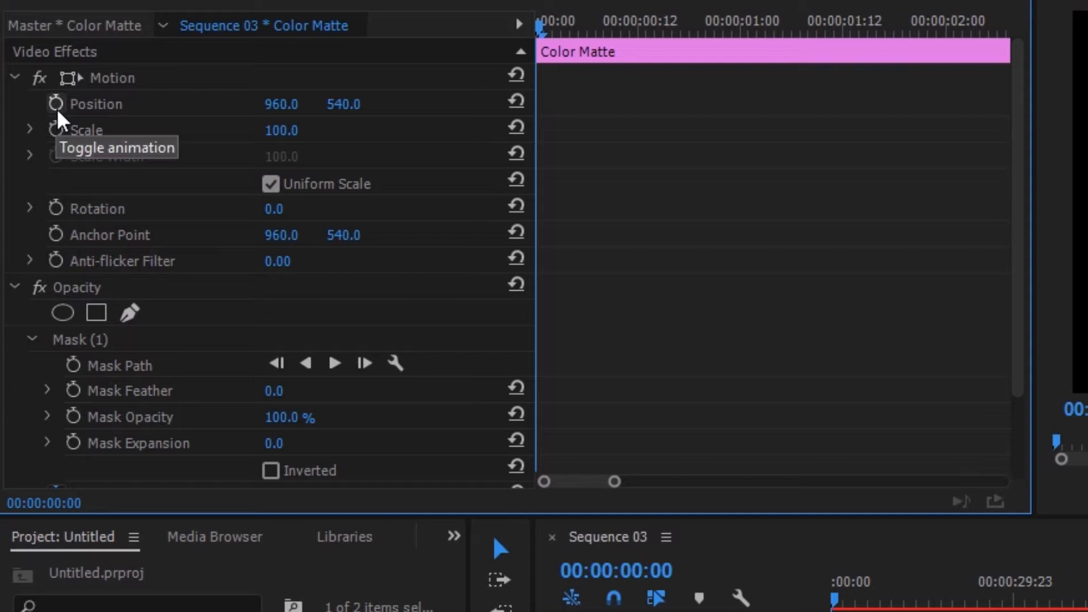
pyautogui.click(682, 28)
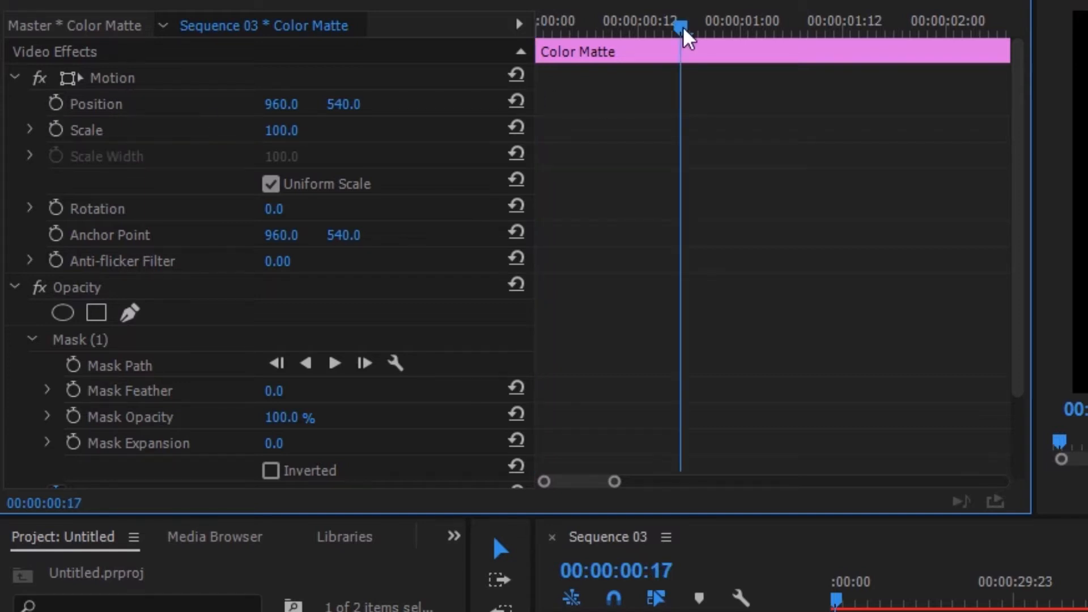
pyautogui.click(56, 104)
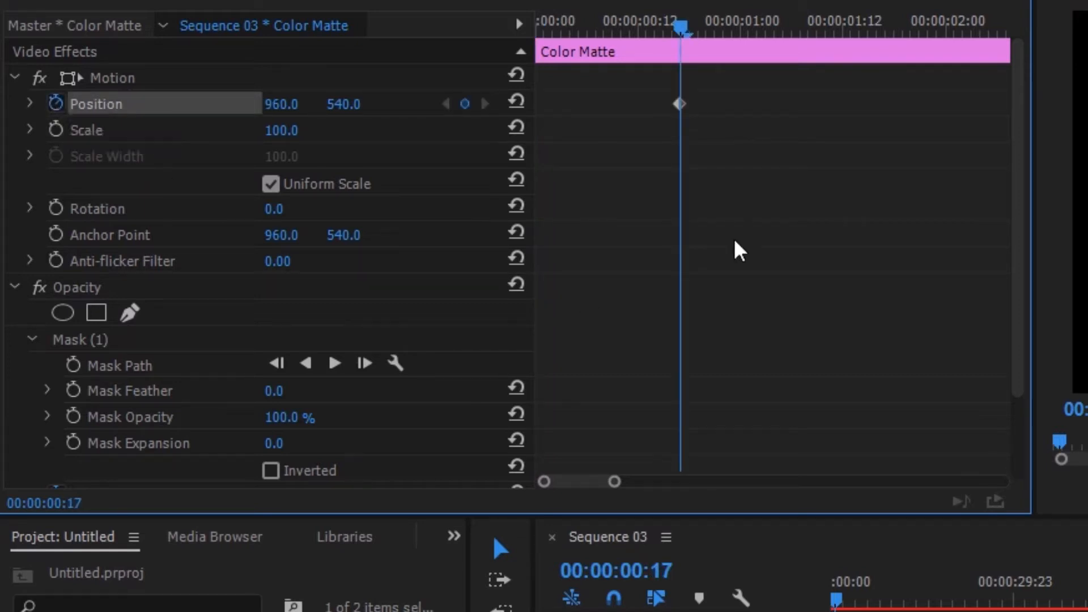
pyautogui.moveTo(682, 27); pyautogui.dragTo(689, 26)
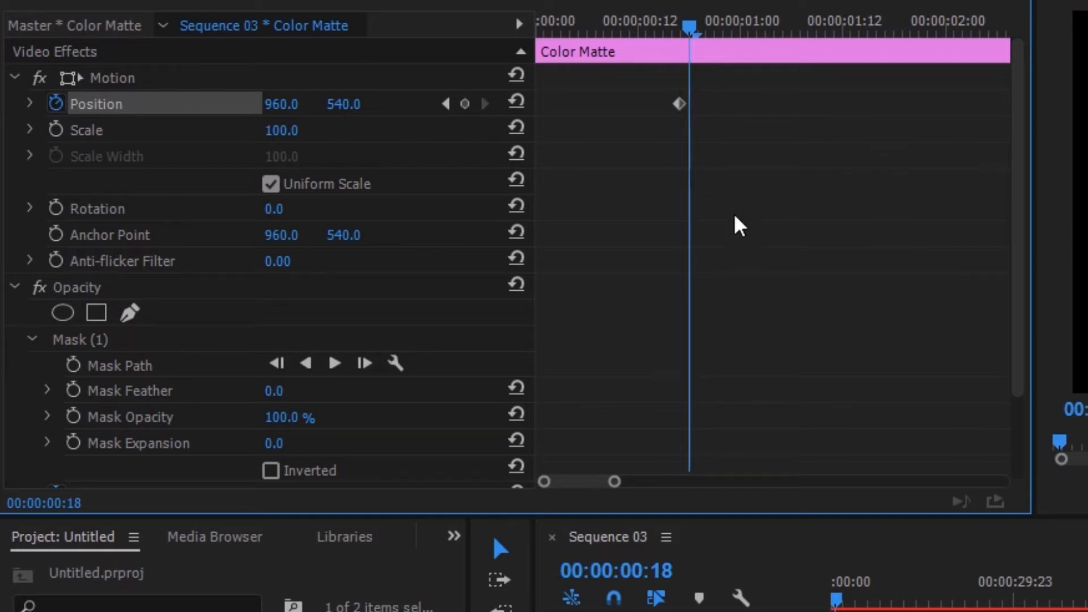
pyautogui.click(678, 103)
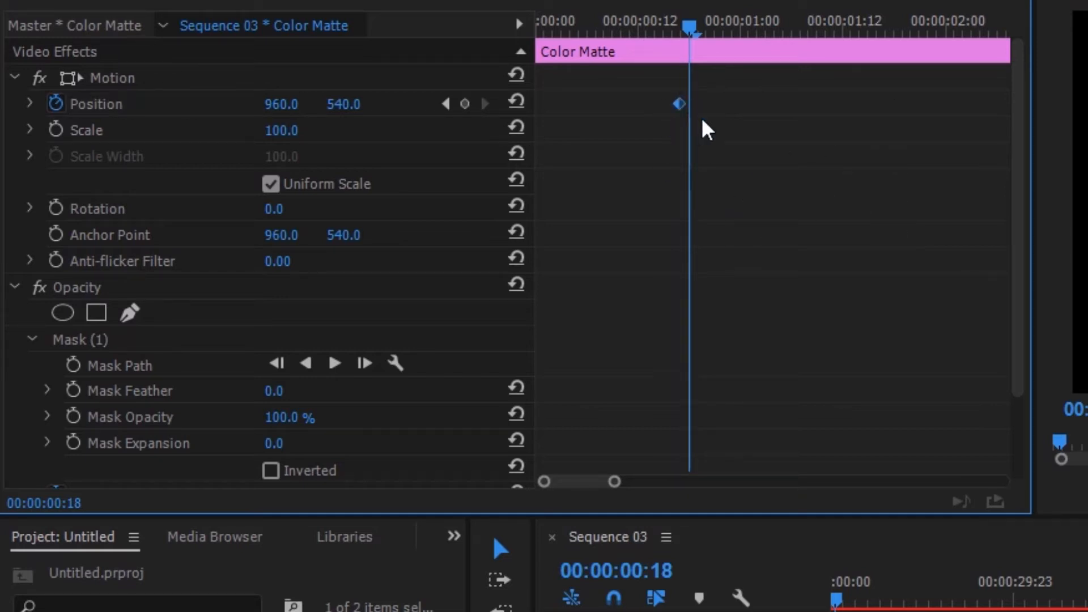
# Step: Add four more Position keyframes after the first one, the last at 00:00:01:13
pyautogui.moveTo(699, 30); pyautogui.dragTo(851, 26)
pyautogui.click(465, 104)
pyautogui.click(464, 104)
pyautogui.click(465, 104)
pyautogui.click(465, 103)
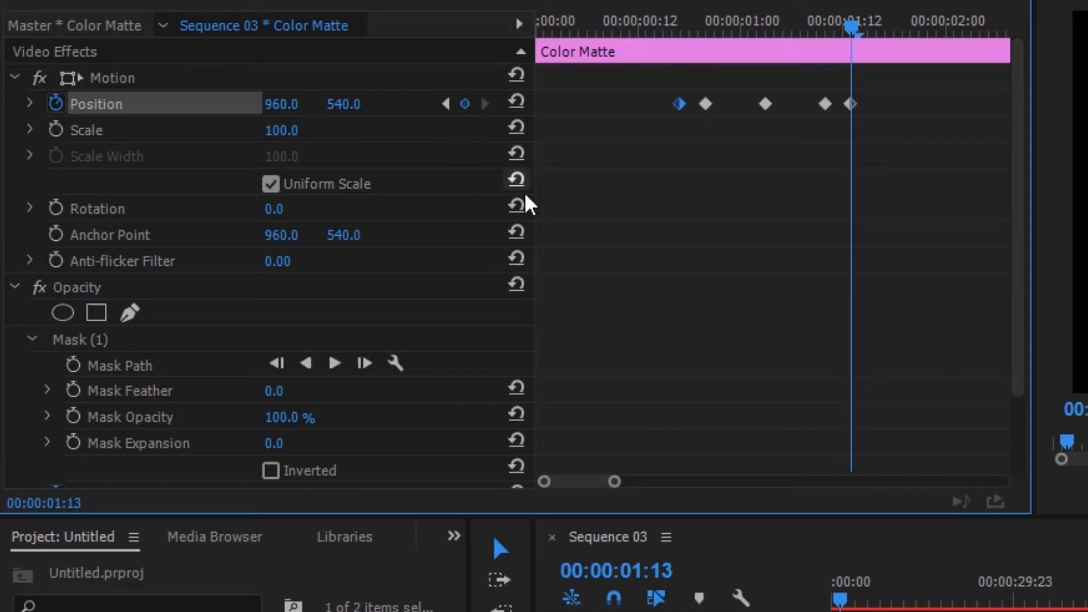
pyautogui.click(851, 105)
pyautogui.click(823, 106)
pyautogui.click(764, 106)
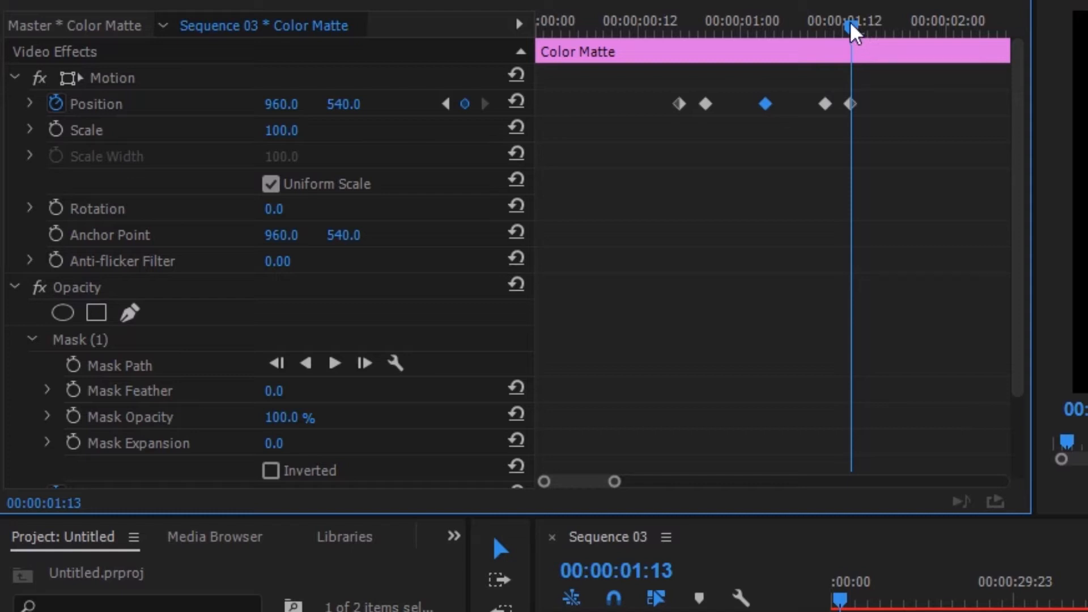
# Step: Set the vertical Position of the keyframe at 00:00:00:20 to 556
pyautogui.keyDown('shift'); pyautogui.moveTo(849, 29); pyautogui.dragTo(712, 28); pyautogui.keyUp('shift')
pyautogui.click(706, 105)
pyautogui.click(344, 105)
pyautogui.write('556')
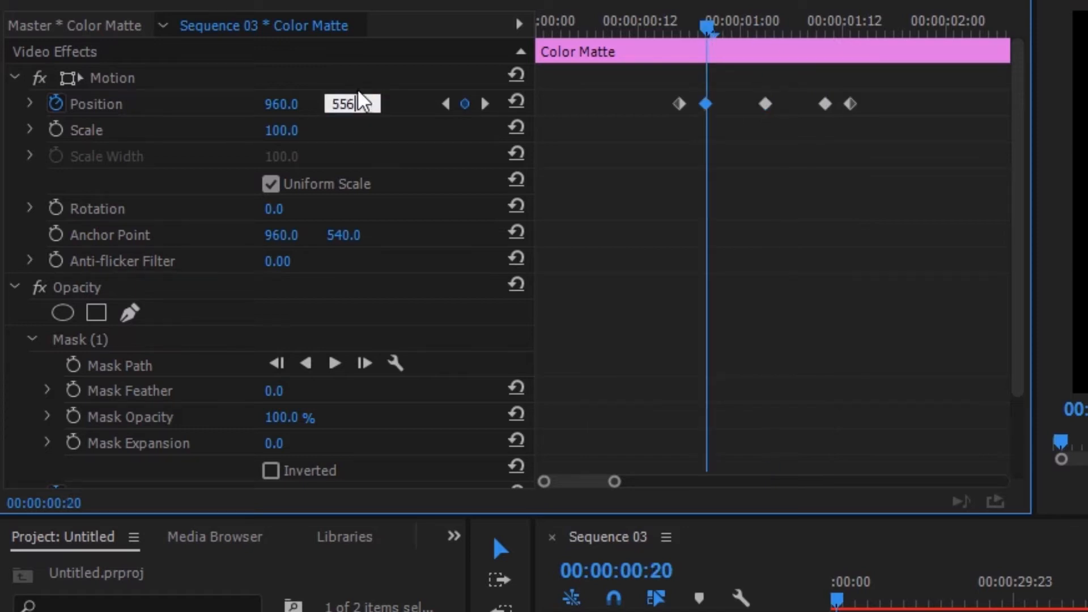
pyautogui.moveTo(713, 35); pyautogui.dragTo(686, 17)
# Step: Set the vertical Position of the keyframe at 00:00:01:03 to 209 and play back the animation
pyautogui.moveTo(417, 53); pyautogui.dragTo(432, 56)
pyautogui.moveTo(209, 107); pyautogui.dragTo(316, 116)
pyautogui.moveTo(403, 53); pyautogui.dragTo(461, 66)
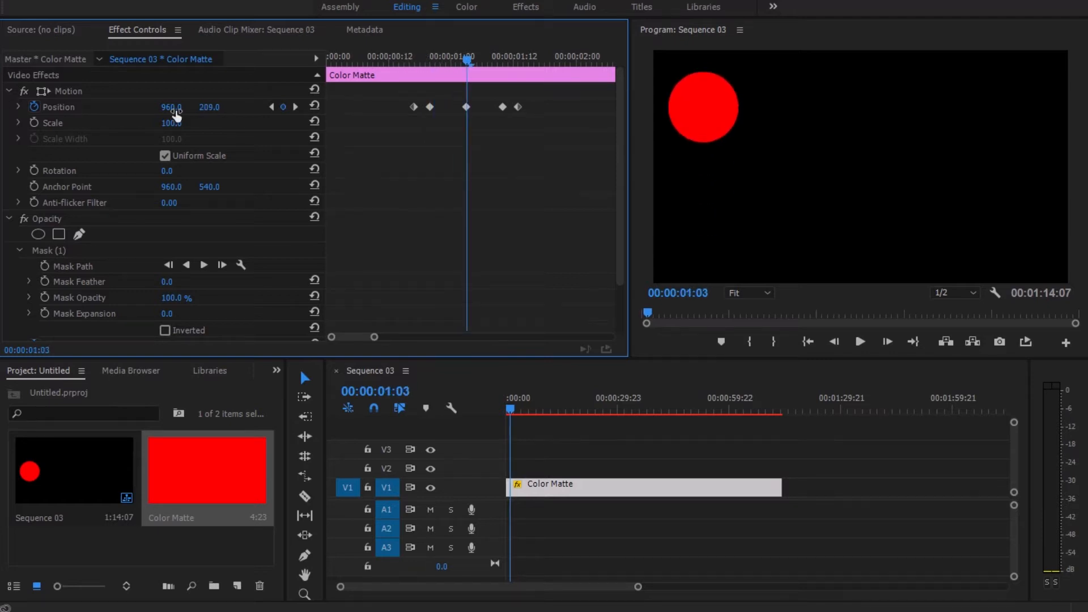
pyautogui.click(402, 52)
pyautogui.press('space')
pyautogui.press('space')
# Step: Move the fourth Position keyframe to 00:00:01:07, set its vertical value to 600, and play back the motion
pyautogui.moveTo(502, 106); pyautogui.dragTo(491, 106)
pyautogui.moveTo(501, 59); pyautogui.dragTo(492, 59)
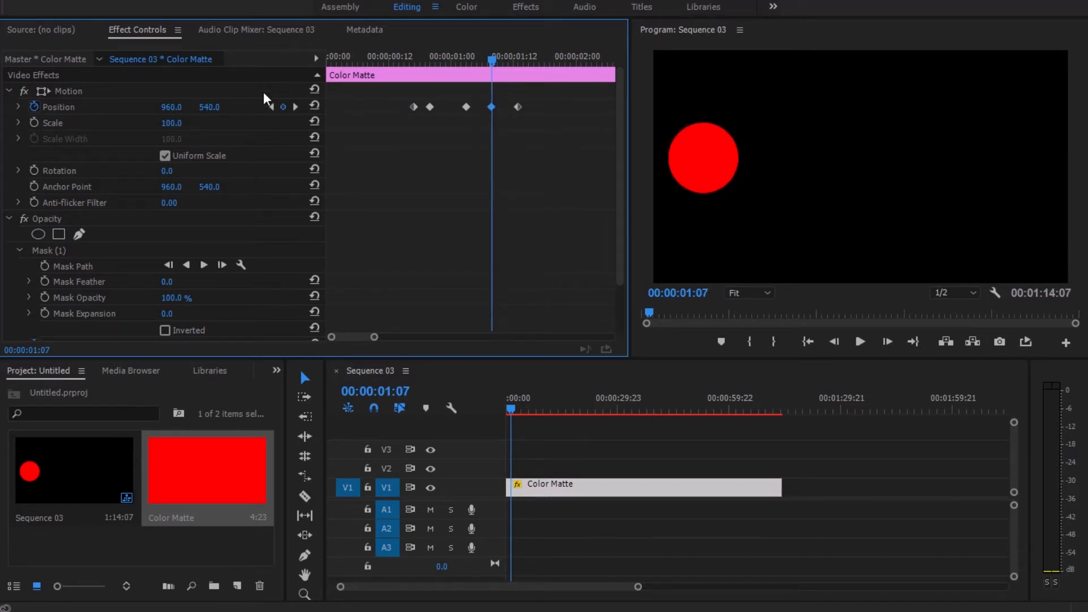
pyautogui.click(214, 107)
pyautogui.write('600')
pyautogui.press('Return')
pyautogui.click(406, 54)
pyautogui.press('space')
pyautogui.press('space')
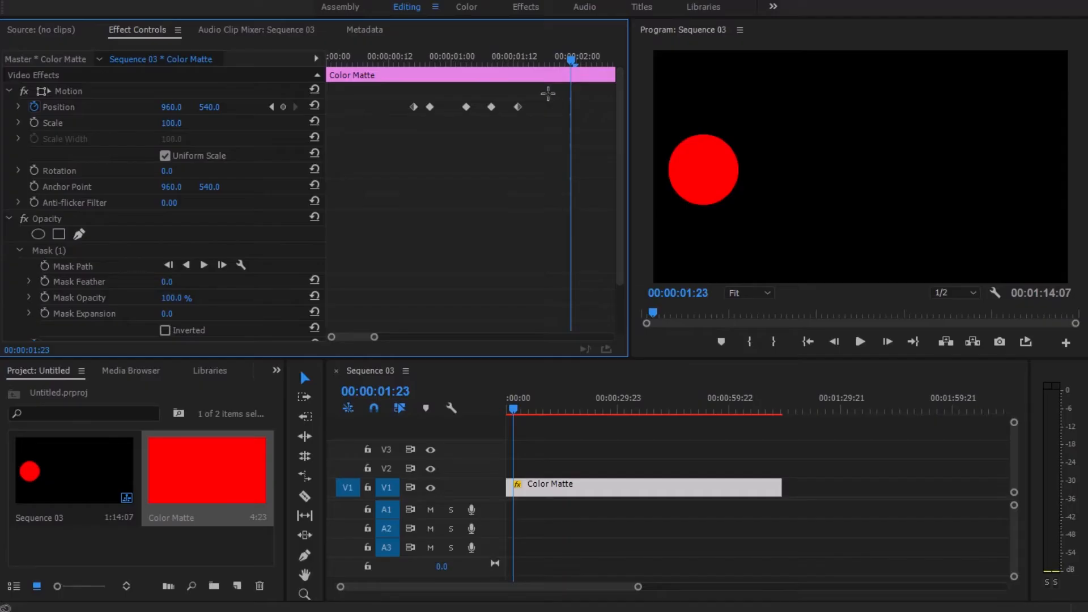
# Step: Delete all Position keyframes and add two new ones, at 00:00:00:03 and a few frames after it
pyautogui.moveTo(547, 94); pyautogui.dragTo(385, 141)
pyautogui.press('Delete')
pyautogui.click(345, 57)
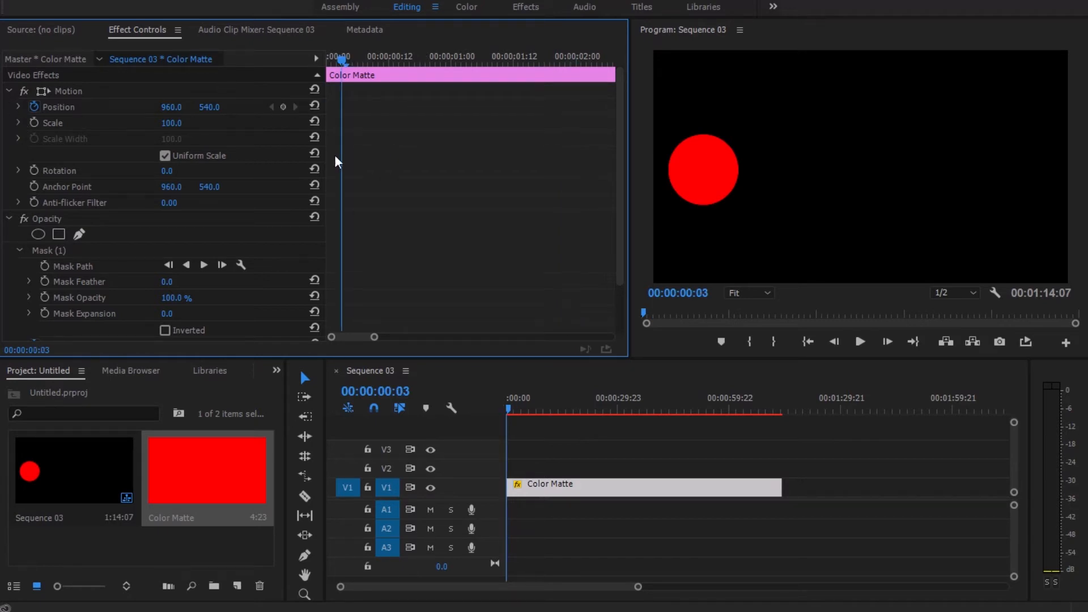
pyautogui.click(284, 107)
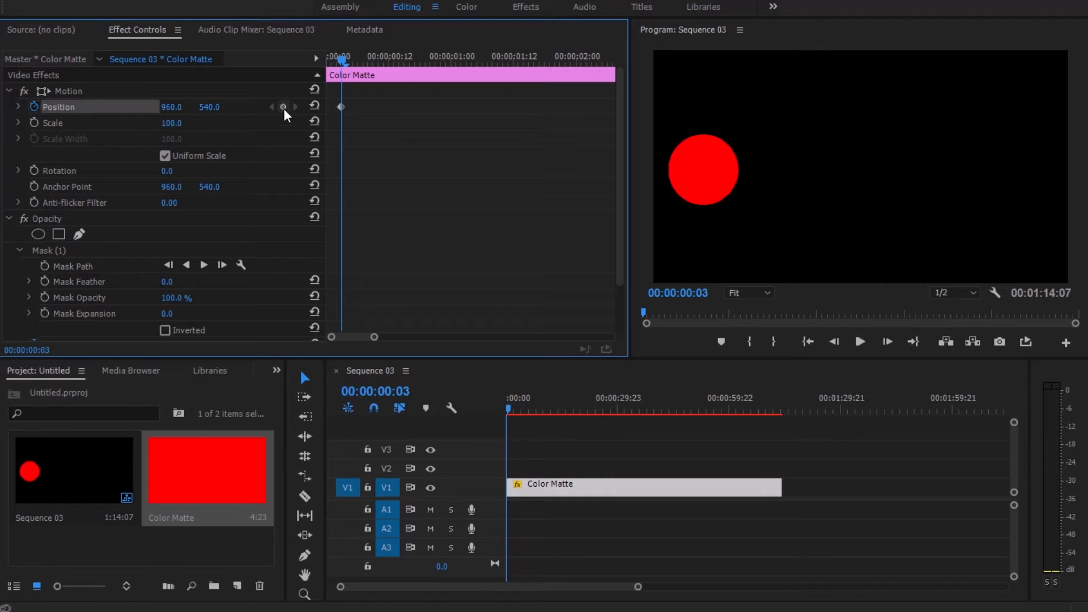
pyautogui.moveTo(340, 59); pyautogui.dragTo(369, 60)
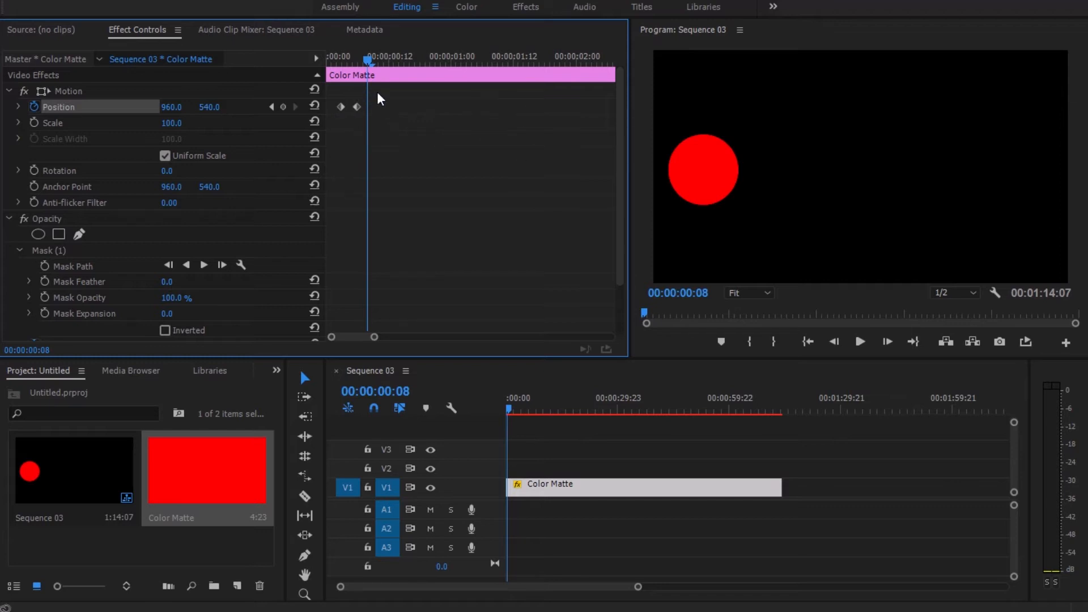
# Step: Copy the two Position keyframes and paste them at 00:00:01:03 and again at 00:00:01:17
pyautogui.moveTo(377, 95); pyautogui.dragTo(339, 118)
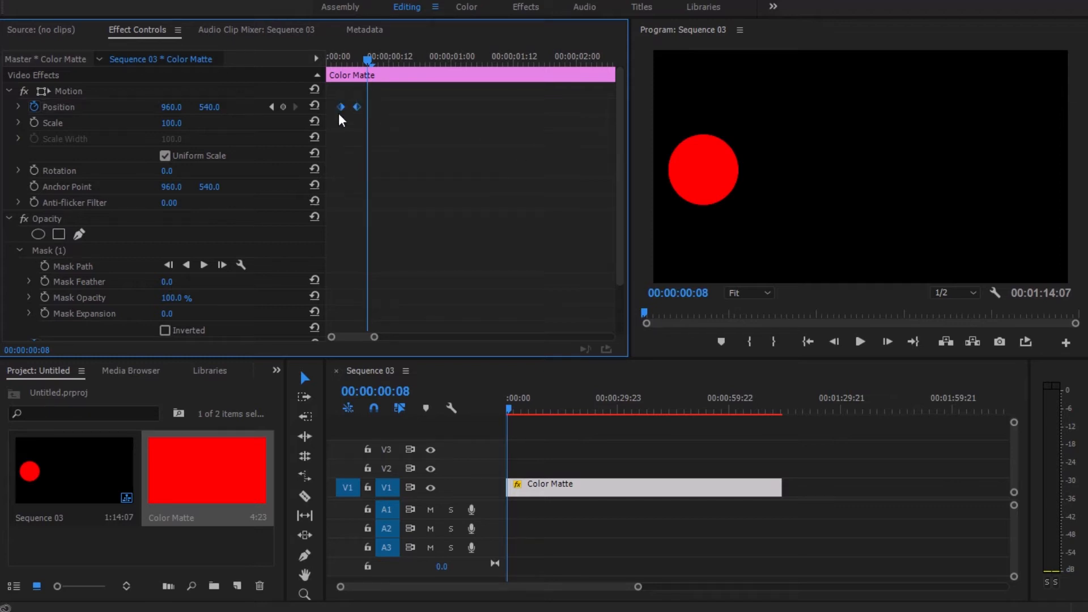
pyautogui.rightClick(355, 110)
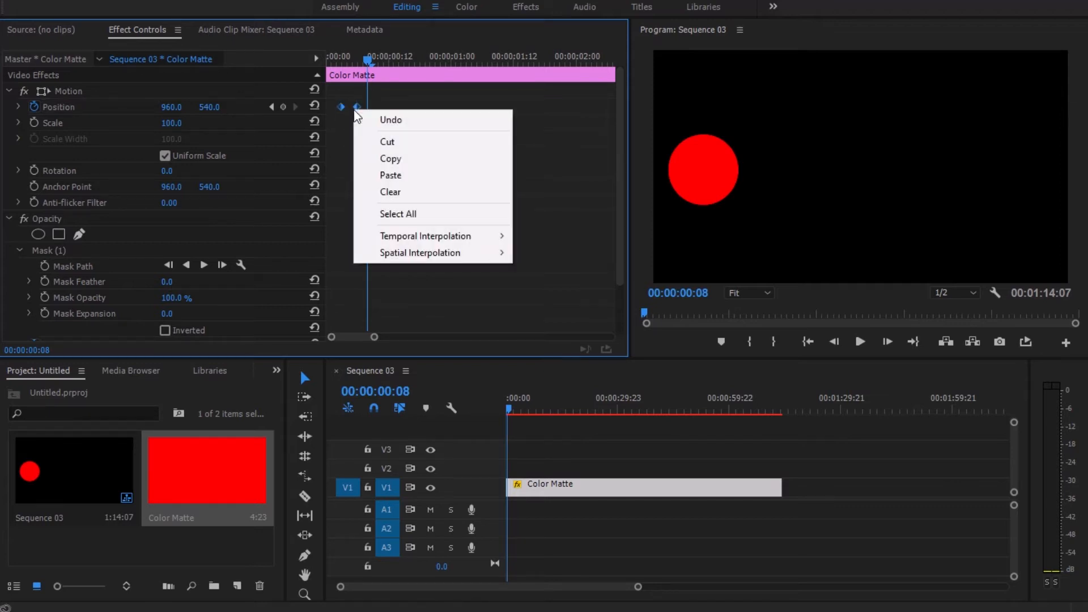
pyautogui.click(417, 158)
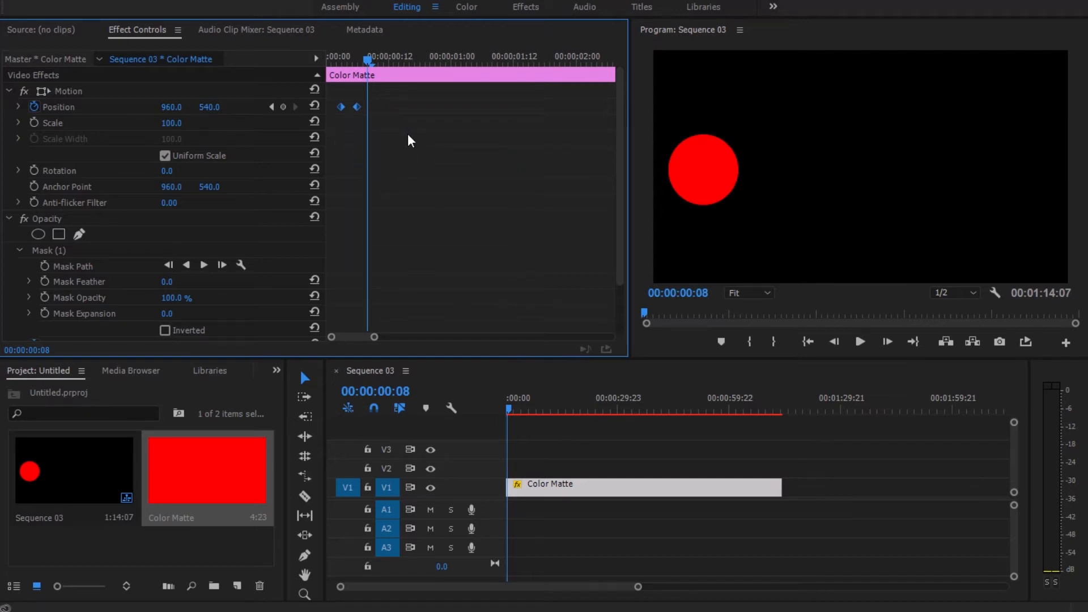
pyautogui.click(467, 60)
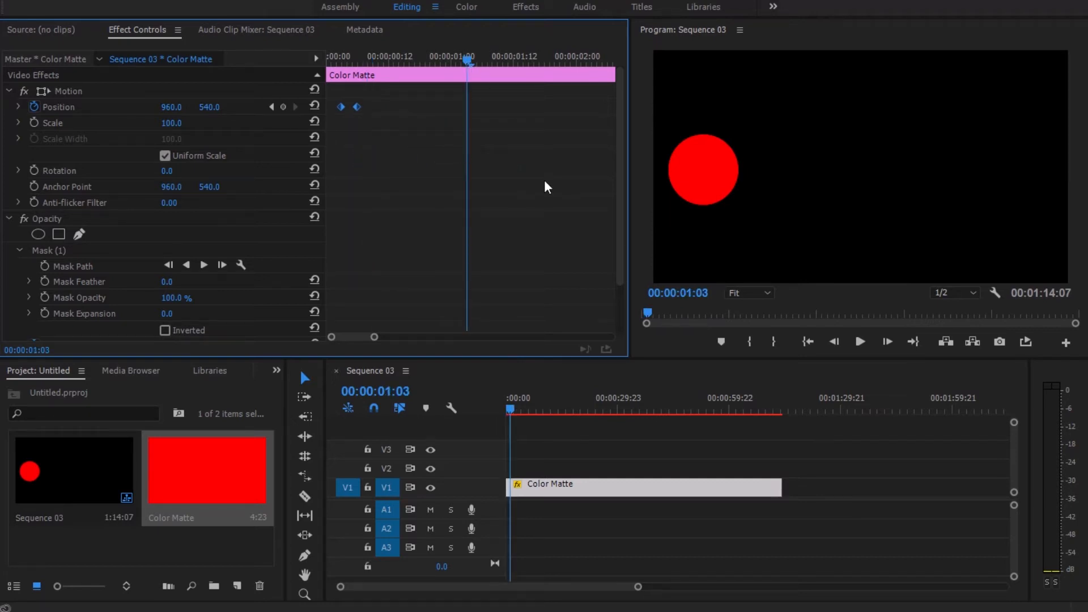
pyautogui.hotkey('ctrl', 'v')
pyautogui.click(540, 59)
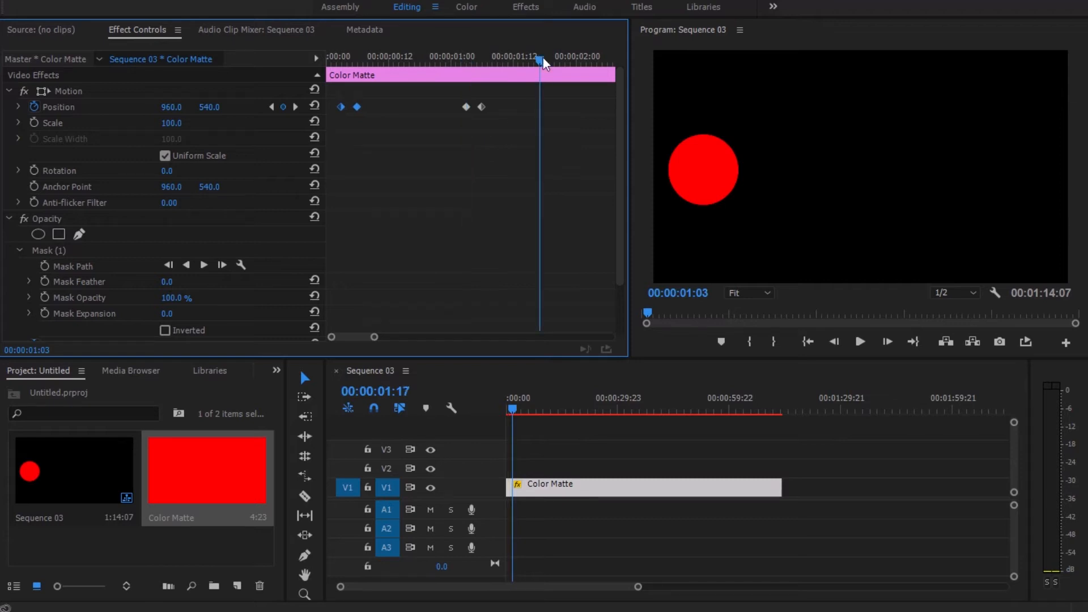
pyautogui.rightClick(550, 111)
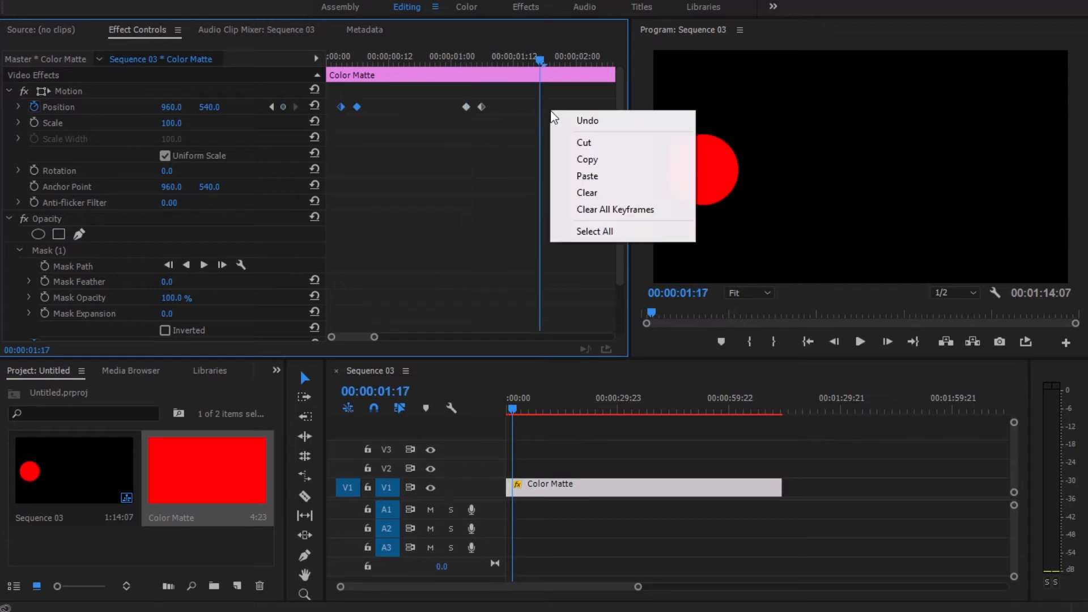
pyautogui.click(587, 176)
# Step: Clear all Position keyframes and add a new one at the clip's start, 00:00:00:00
pyautogui.moveTo(563, 92); pyautogui.dragTo(315, 136)
pyautogui.press('Delete')
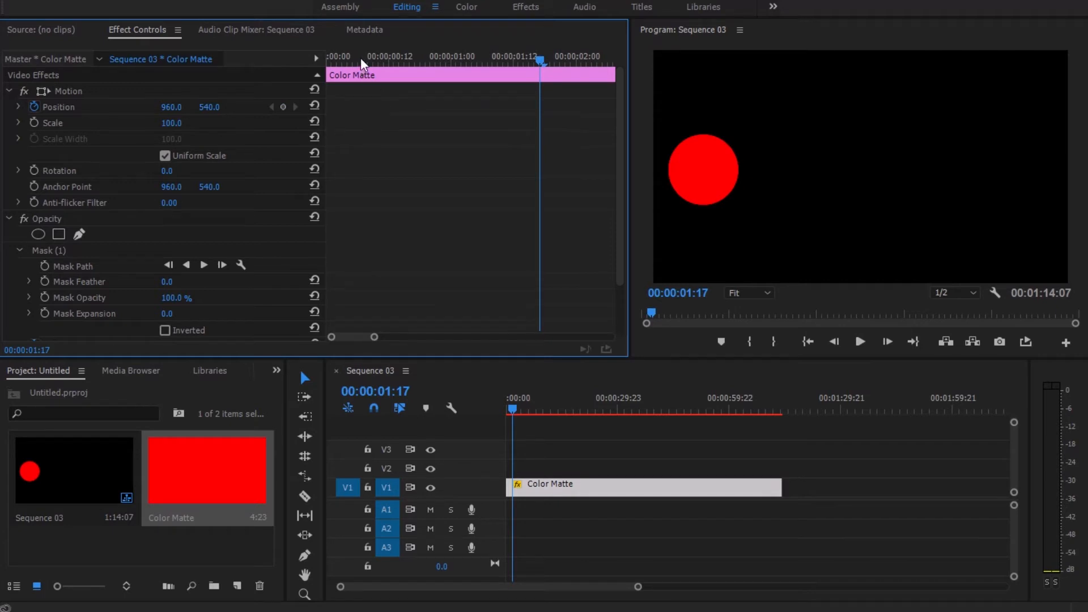
pyautogui.moveTo(360, 57); pyautogui.dragTo(281, 45)
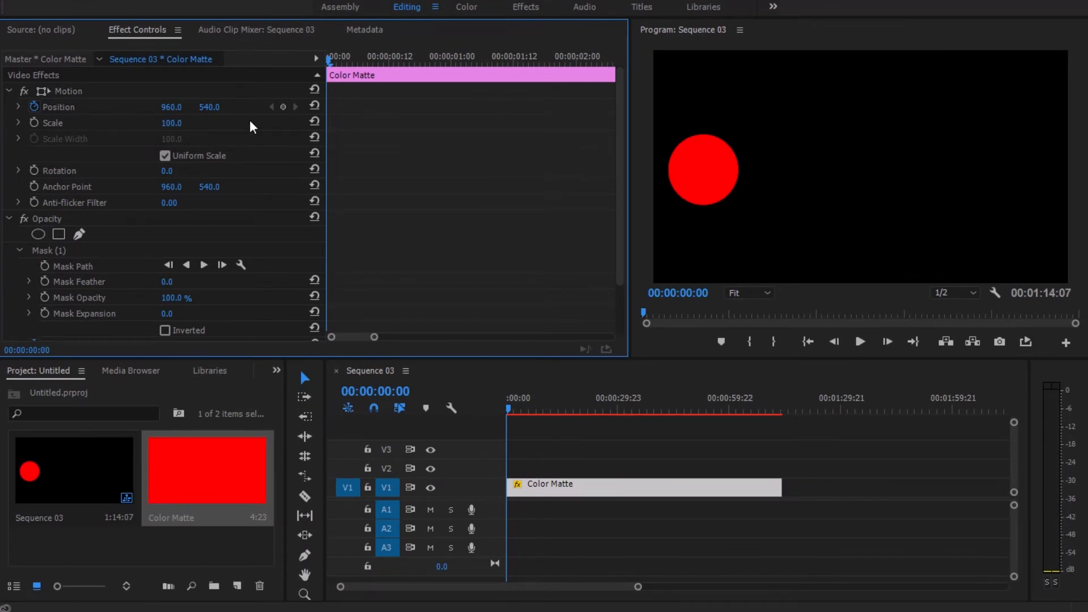
pyautogui.click(284, 110)
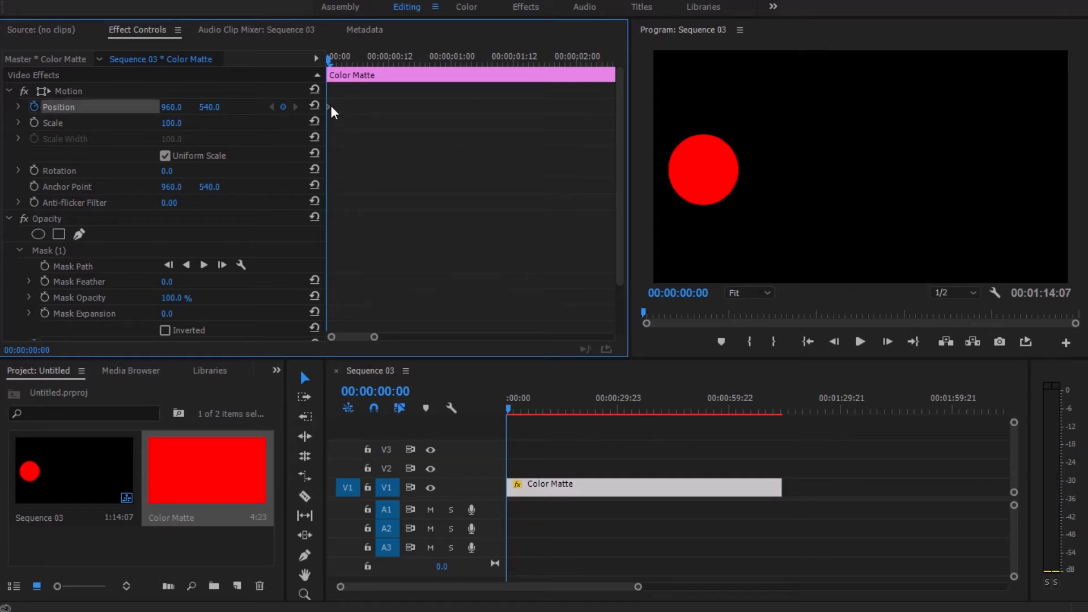
# Step: Add a second Position keyframe at 00:00:00:02 with a horizontal value of 2445 and play back the motion
pyautogui.moveTo(376, 339); pyautogui.dragTo(356, 338)
pyautogui.click(336, 57)
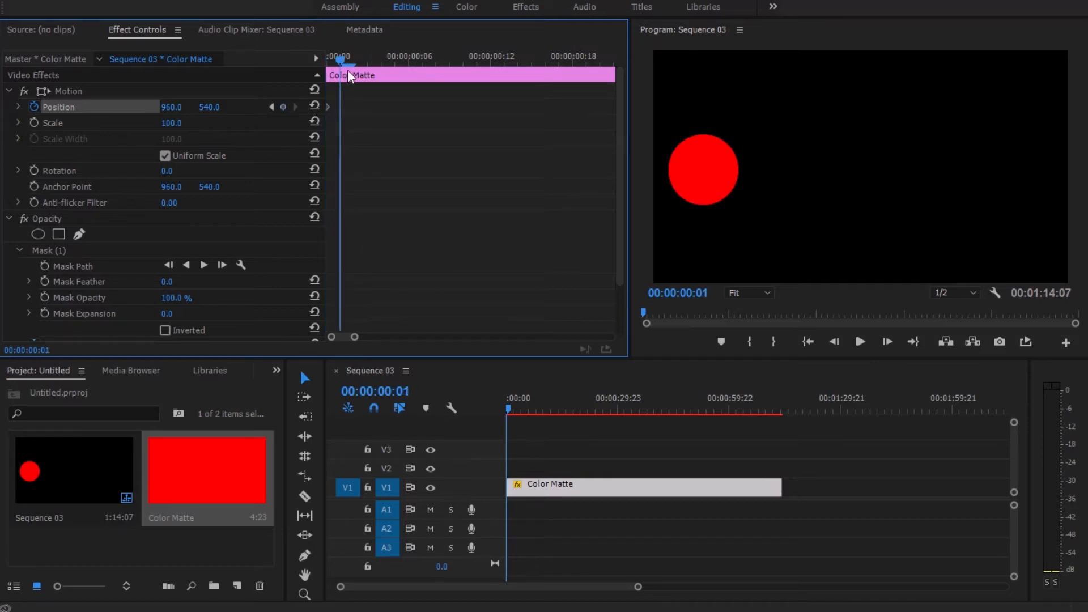
pyautogui.moveTo(338, 56)
pyautogui.mouseDown()
pyautogui.moveTo(324, 55)
pyautogui.moveTo(351, 61)
pyautogui.mouseUp()
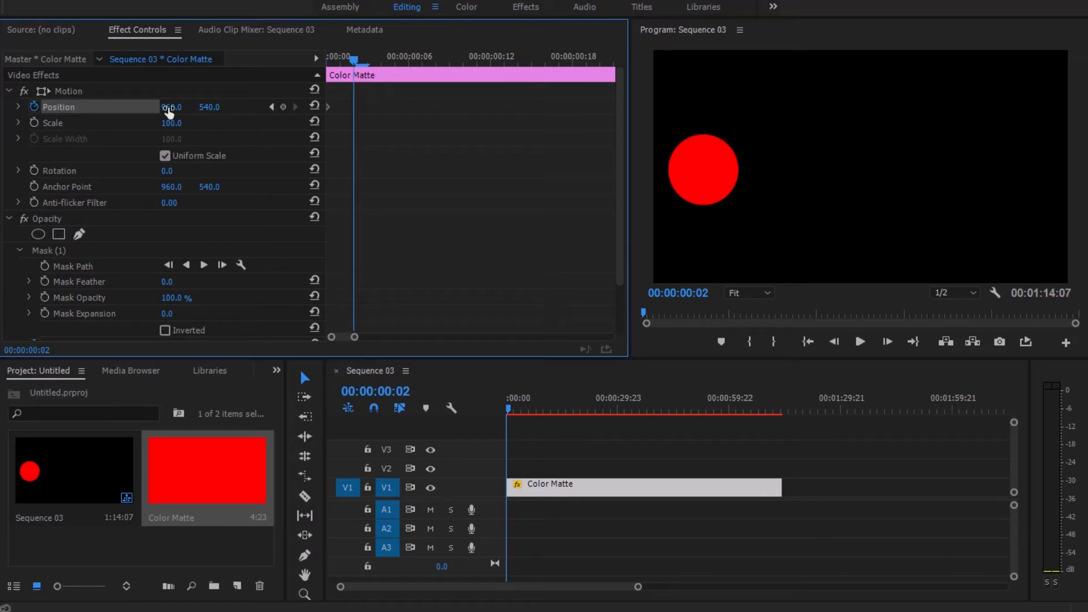
pyautogui.moveTo(169, 111)
pyautogui.mouseDown()
pyautogui.moveTo(788, 148)
pyautogui.moveTo(170, 107)
pyautogui.mouseUp()
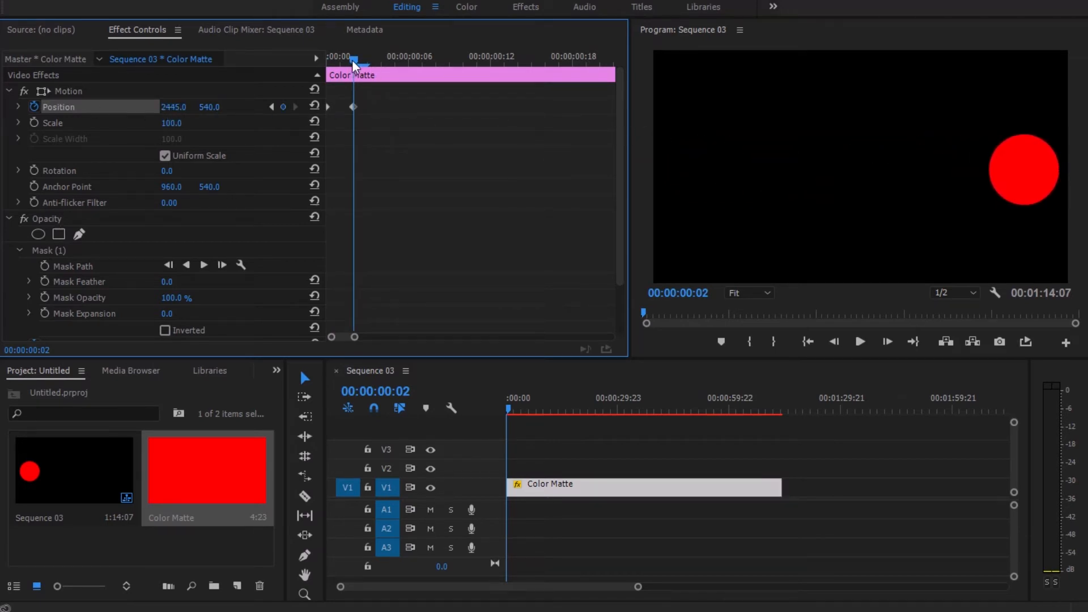
pyautogui.moveTo(352, 60); pyautogui.dragTo(318, 56)
pyautogui.press('space')
pyautogui.press('space')
# Step: Move the second Position keyframe to 00:00:00:04 and play back the slower motion
pyautogui.moveTo(352, 107); pyautogui.dragTo(383, 106)
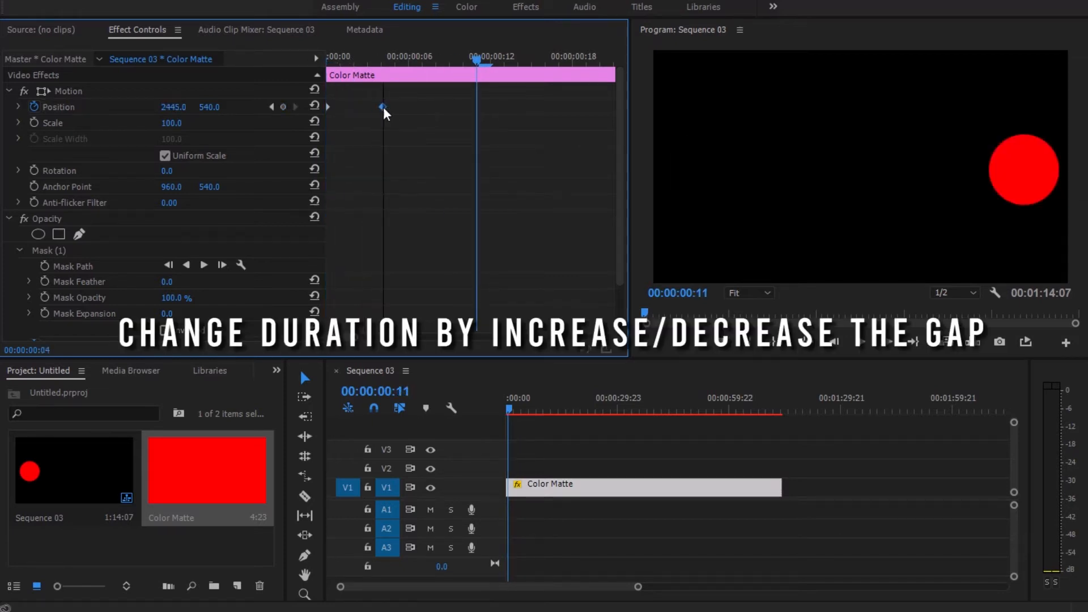
pyautogui.moveTo(347, 54); pyautogui.dragTo(322, 53)
pyautogui.press('space')
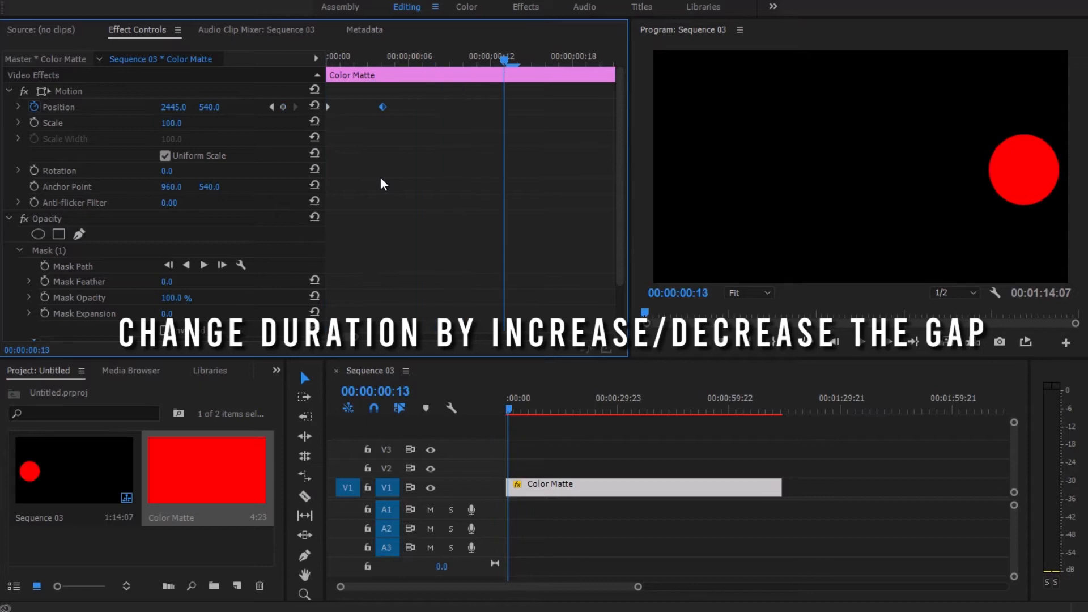
# Step: Move the second Position keyframe to about 00:00:00:11 and play back the motion from the start
pyautogui.moveTo(382, 106); pyautogui.dragTo(483, 106)
pyautogui.click(336, 54)
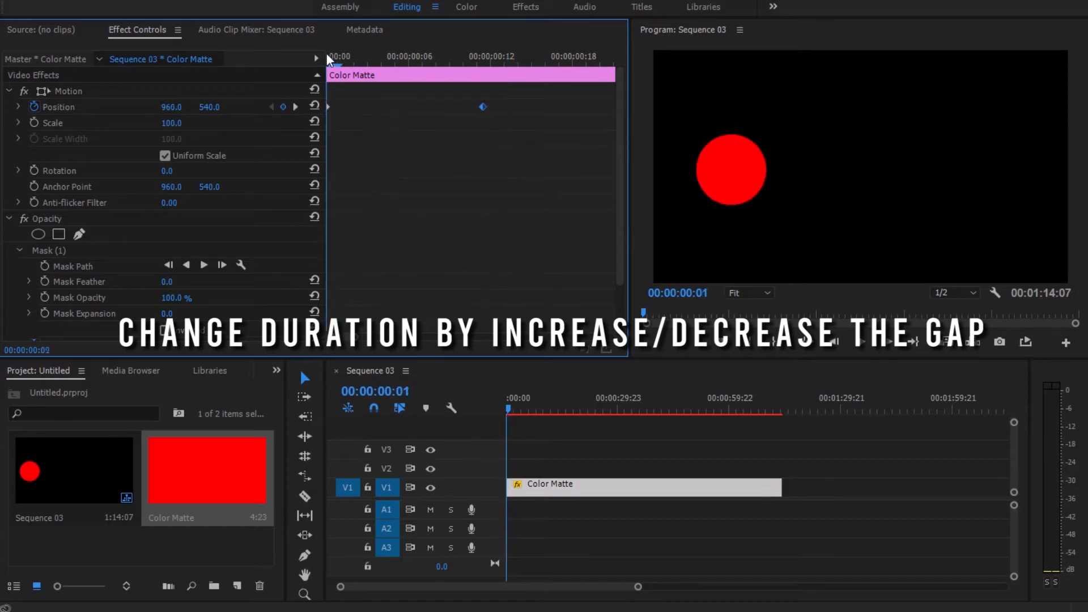
pyautogui.press('space')
pyautogui.press('space')
# Step: Apply Ease In temporal interpolation to the second Position keyframe
pyautogui.moveTo(476, 55); pyautogui.dragTo(478, 50)
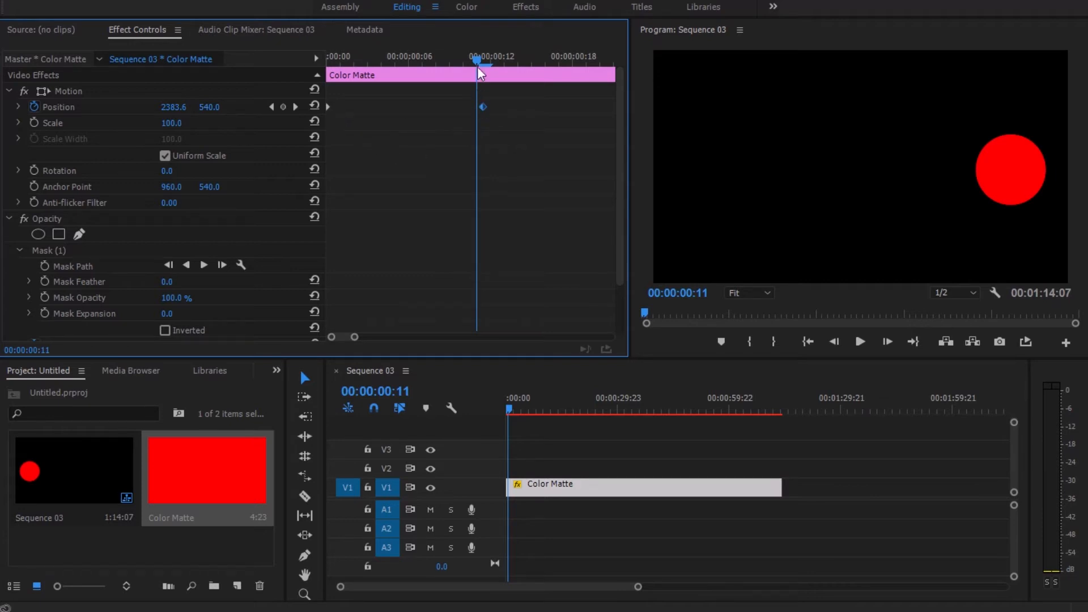
pyautogui.moveTo(476, 62); pyautogui.dragTo(463, 61)
pyautogui.rightClick(484, 107)
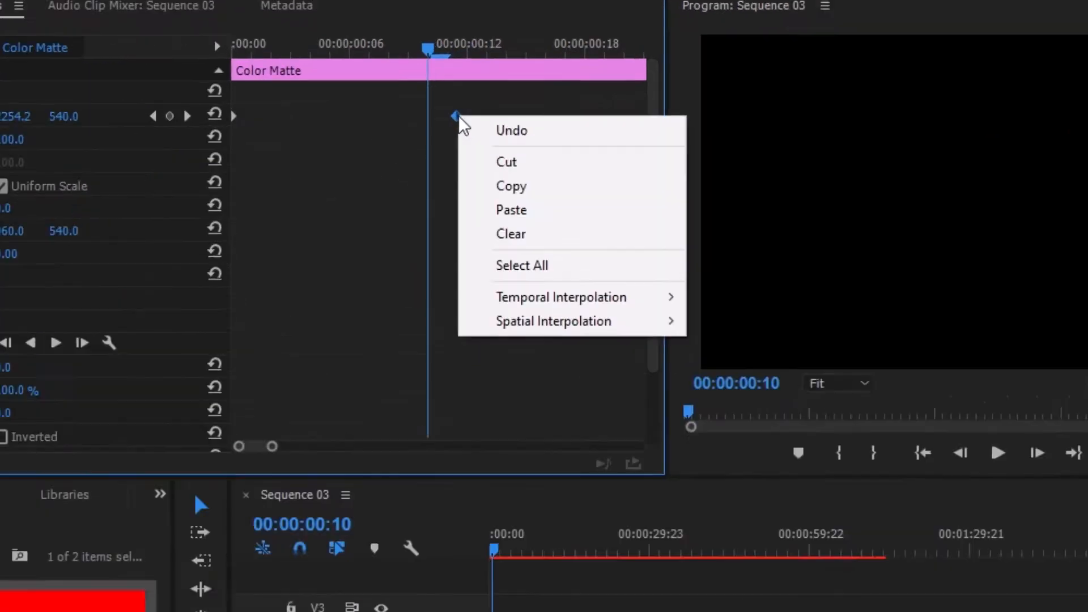
pyautogui.moveTo(535, 298)
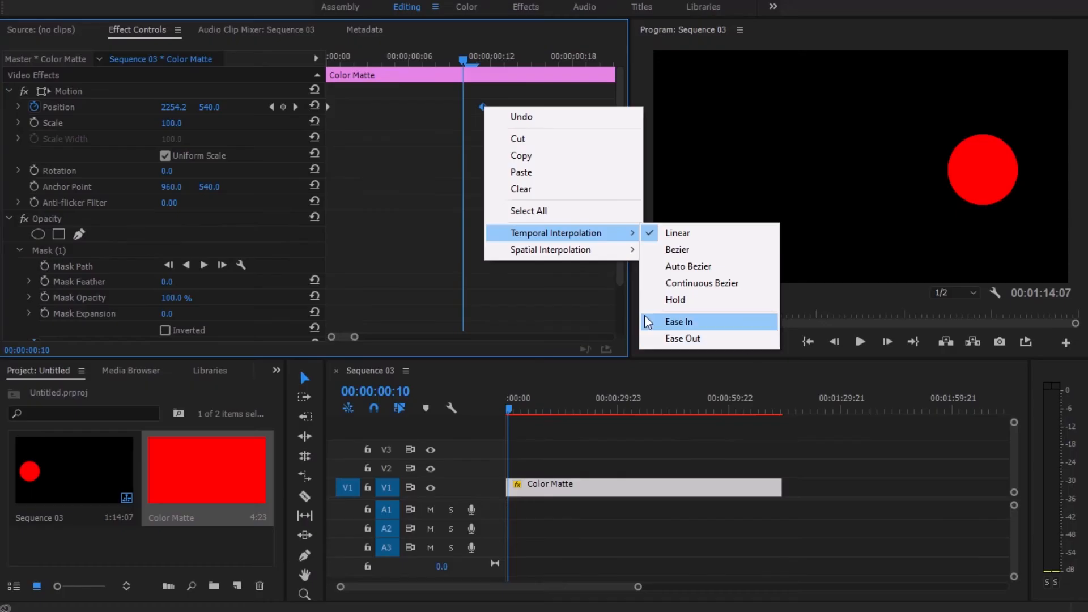
pyautogui.click(410, 186)
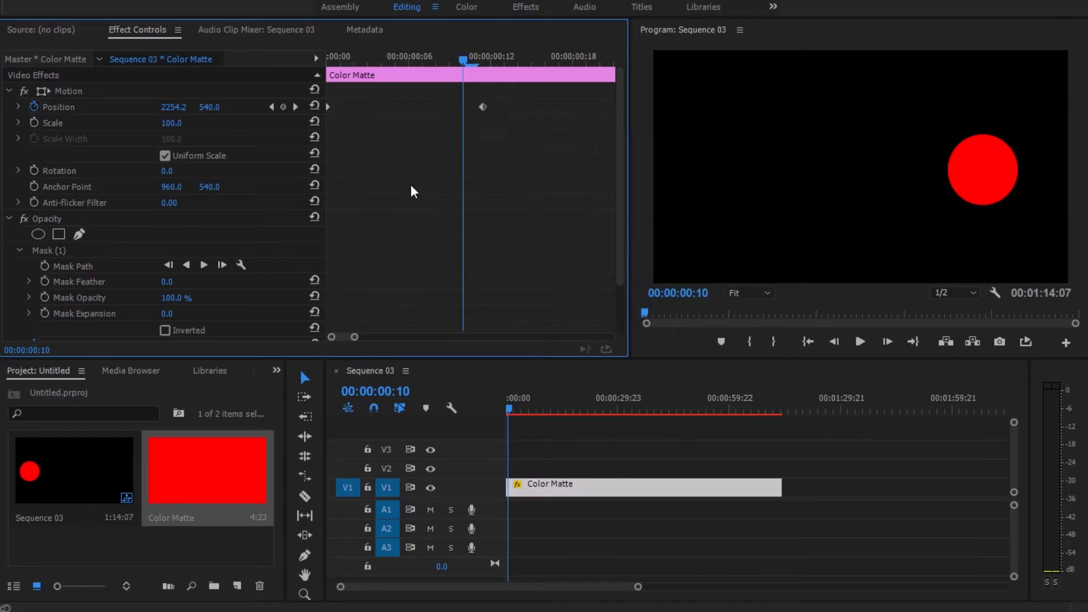
pyautogui.rightClick(484, 109)
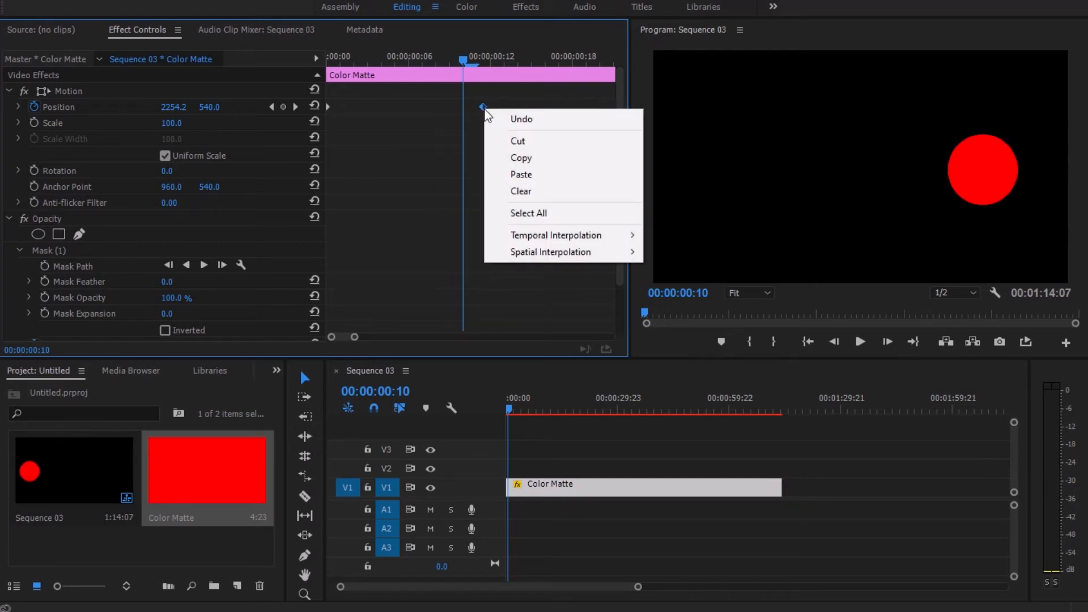
pyautogui.moveTo(554, 241)
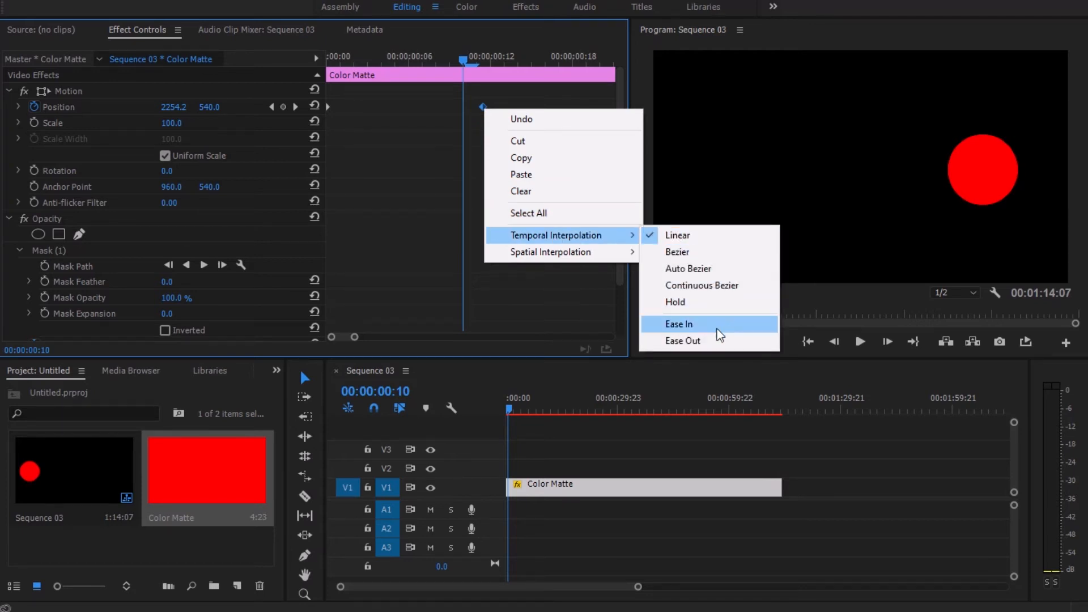
pyautogui.click(697, 323)
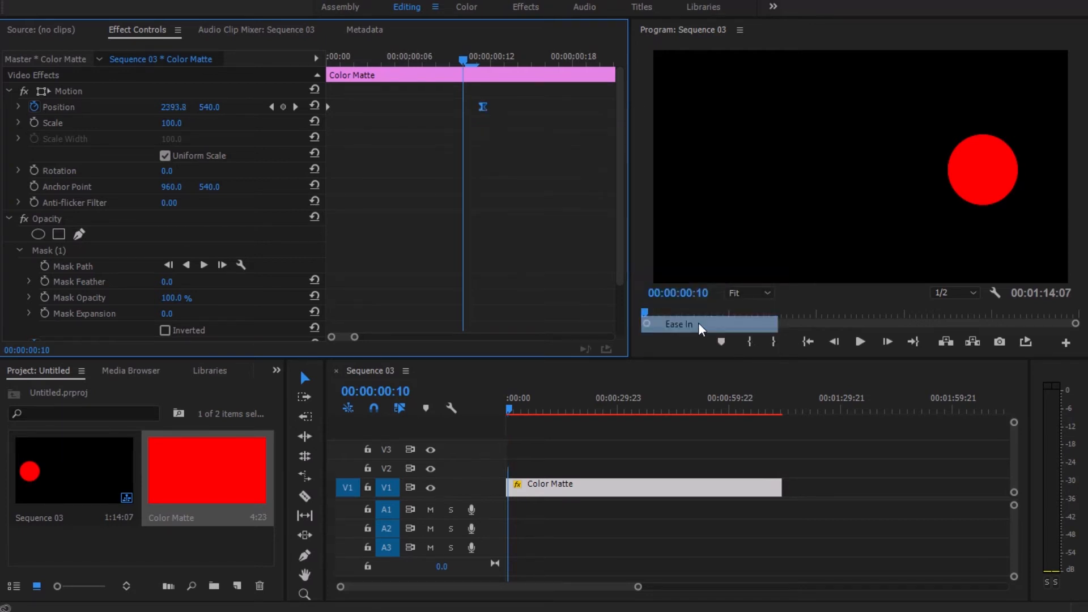
# Step: Apply Ease Out temporal interpolation to the first Position keyframe at 00:00:00:00
pyautogui.click(329, 55)
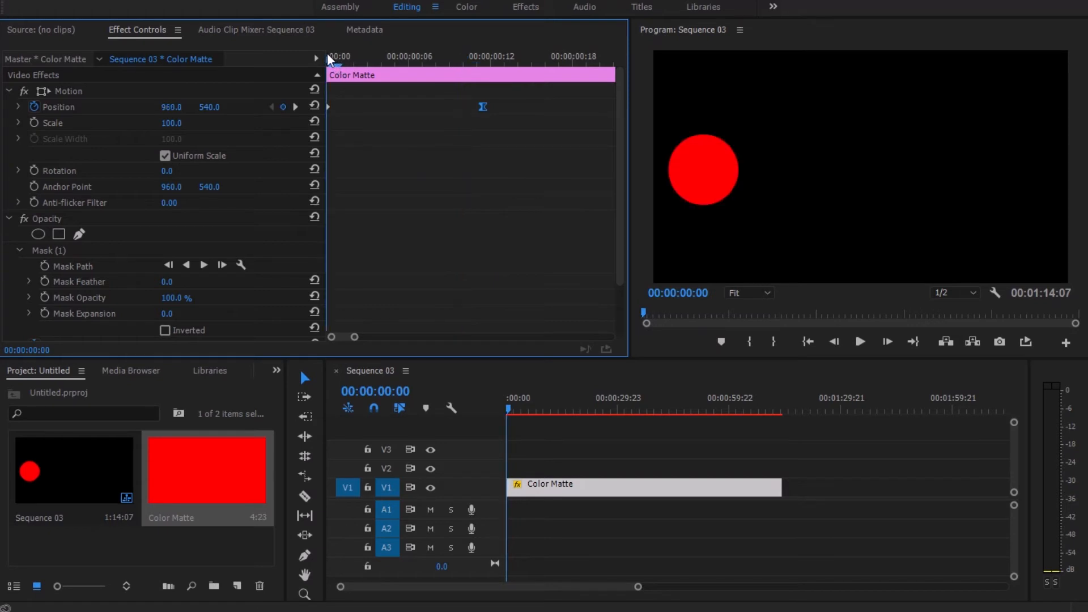
pyautogui.rightClick(331, 108)
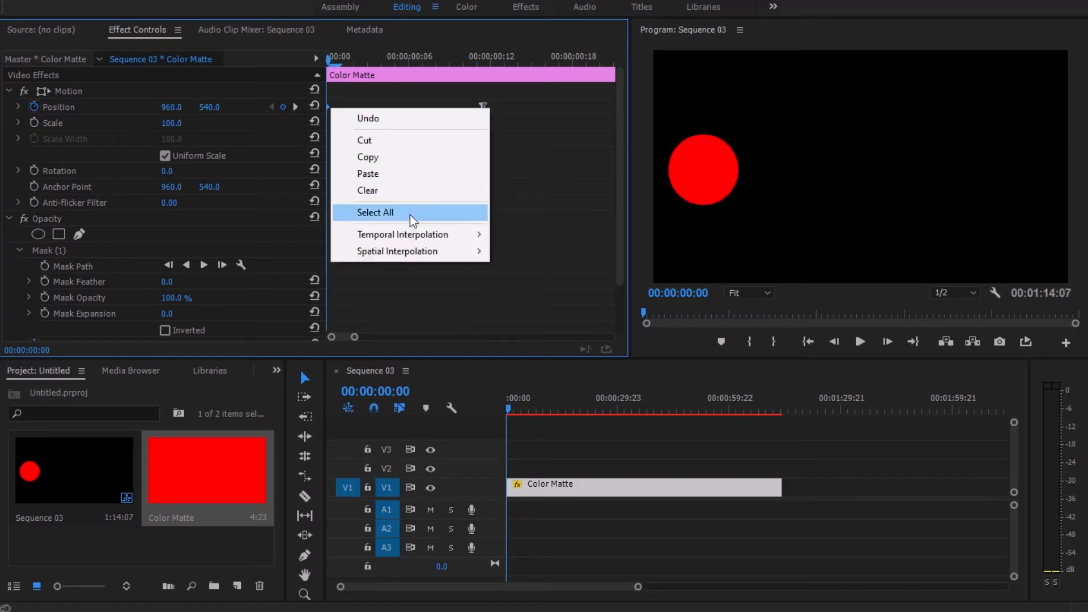
pyautogui.moveTo(418, 235)
pyautogui.click(566, 338)
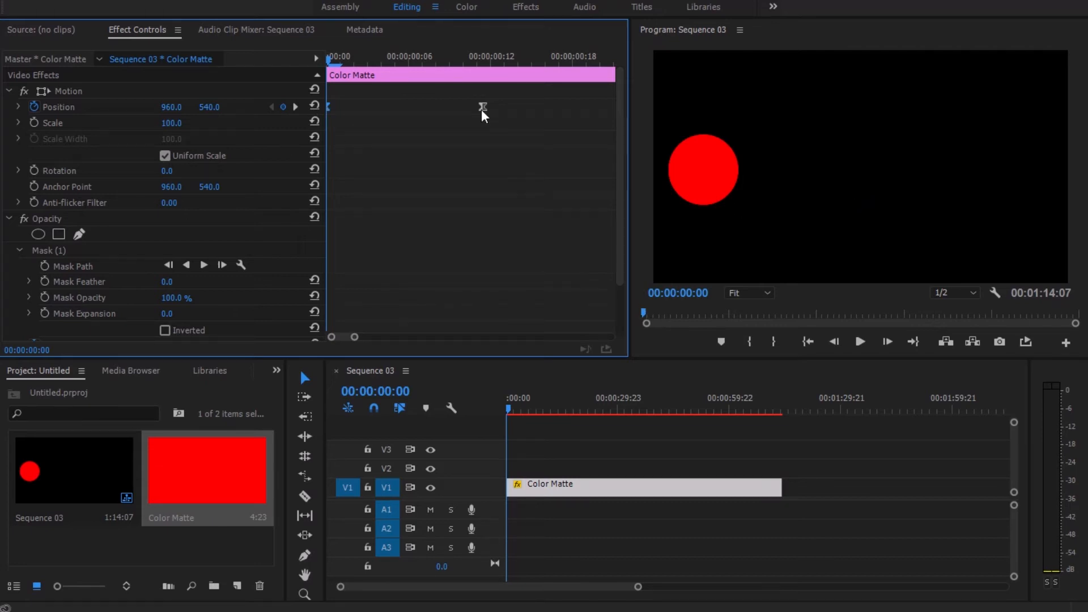
# Step: Move the second Position keyframe to about 00:00:00:09 and play back the eased motion from the start
pyautogui.moveTo(481, 110); pyautogui.dragTo(457, 110)
pyautogui.press('space')
pyautogui.press('space')
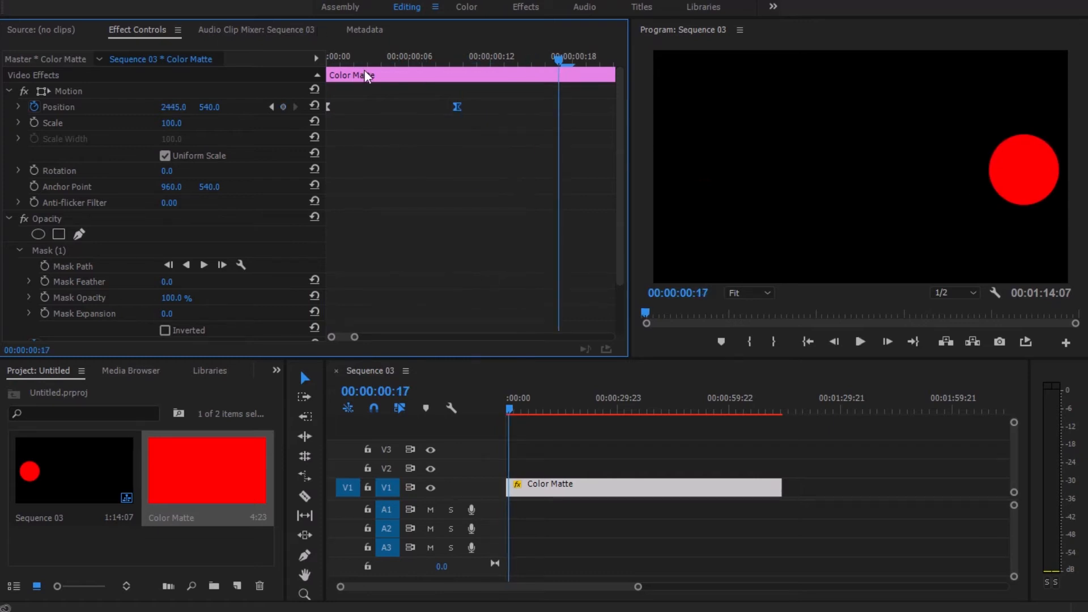
pyautogui.click(325, 52)
pyautogui.press('space')
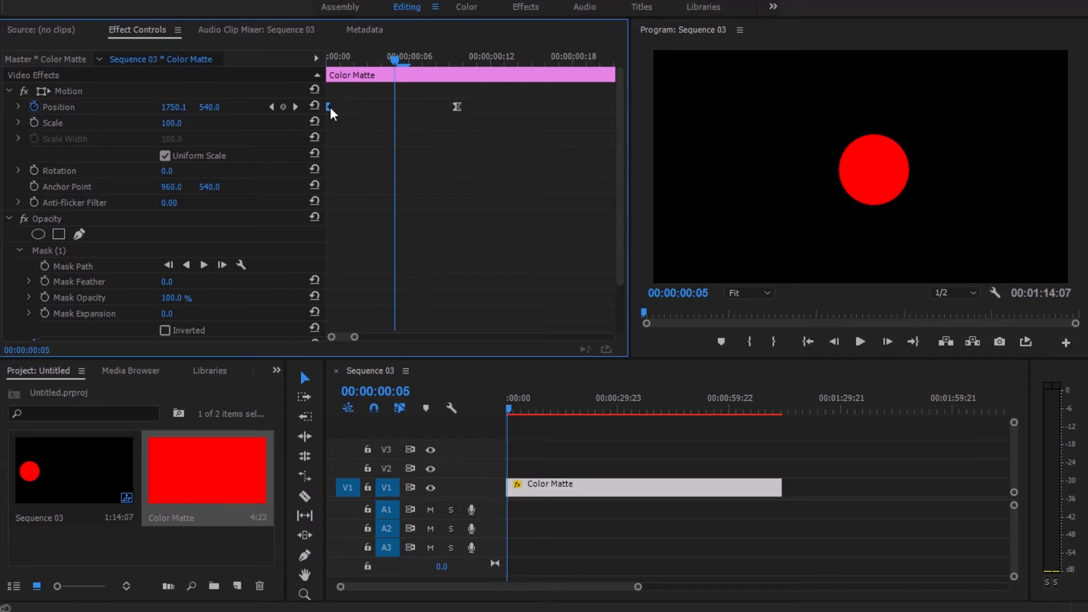
# Step: Review the temporal interpolation options of the first and second Position keyframes
pyautogui.rightClick(329, 107)
pyautogui.moveTo(399, 240)
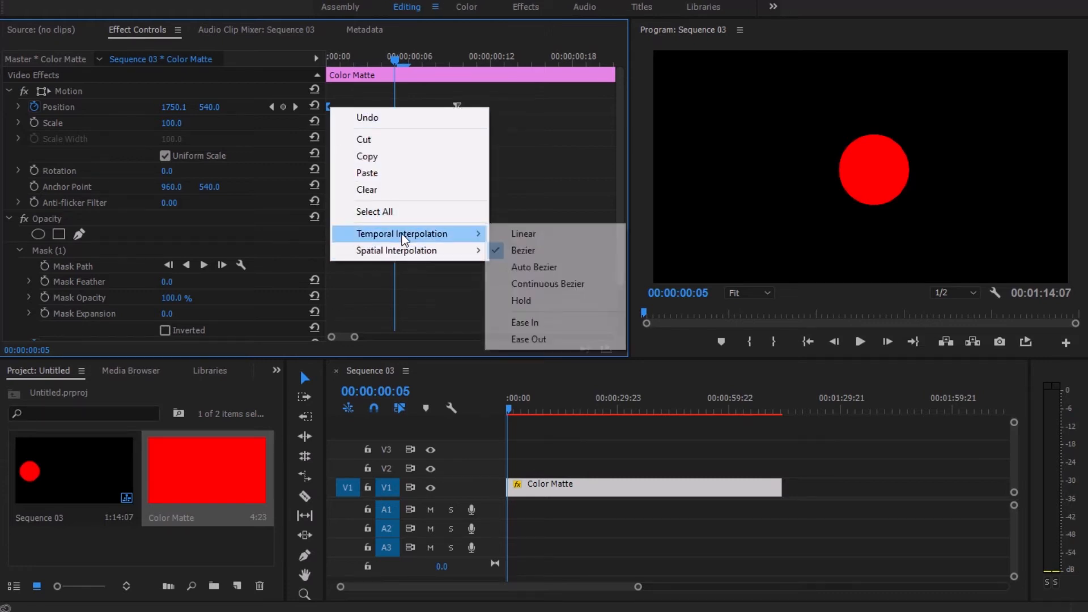
pyautogui.click(552, 338)
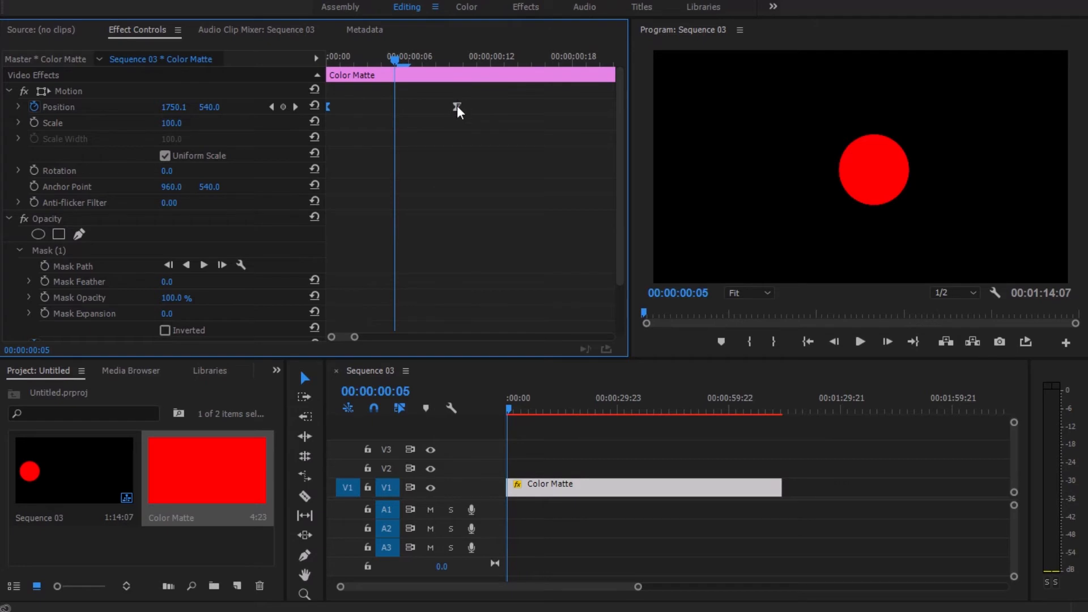
pyautogui.click(458, 106)
pyautogui.rightClick(457, 111)
pyautogui.moveTo(544, 232)
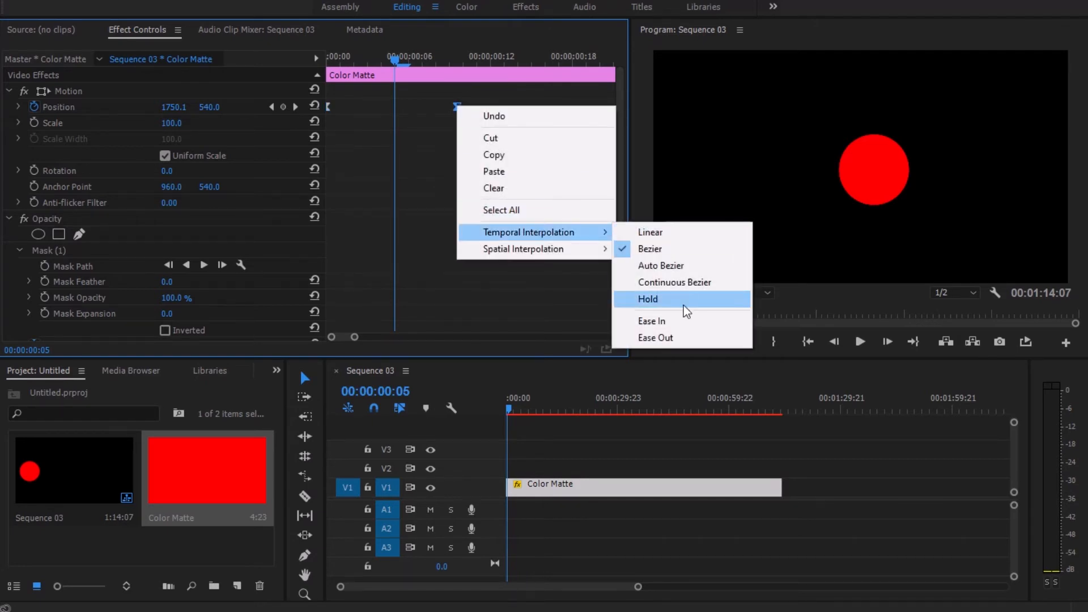
pyautogui.click(692, 300)
# Step: Move the second Position keyframe slightly earlier, to about 00:00:00:08, and scrub through the eased motion
pyautogui.click(343, 55)
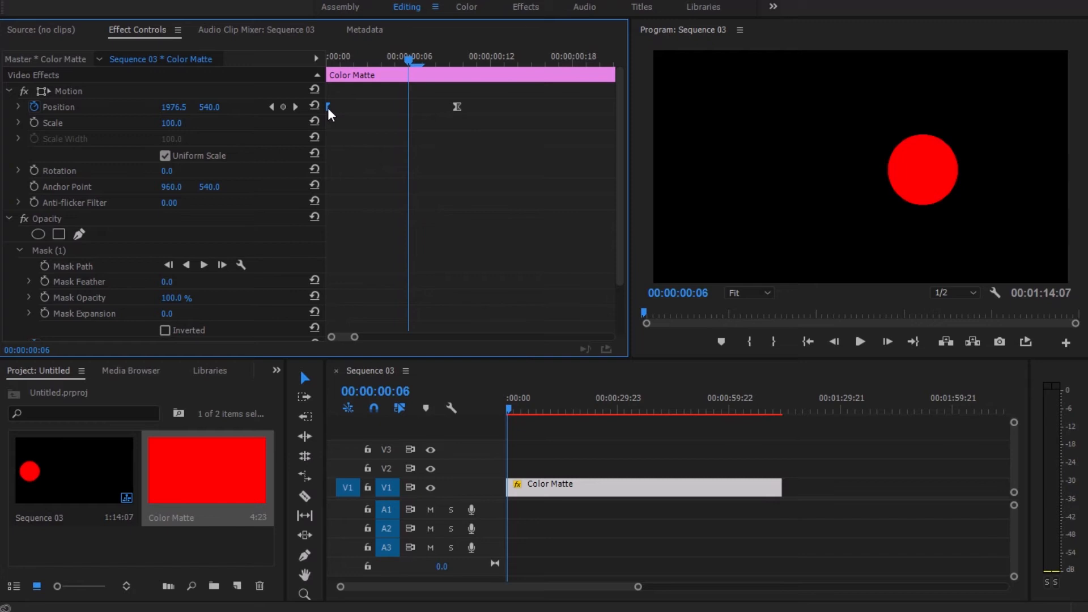
pyautogui.moveTo(339, 56); pyautogui.dragTo(451, 76)
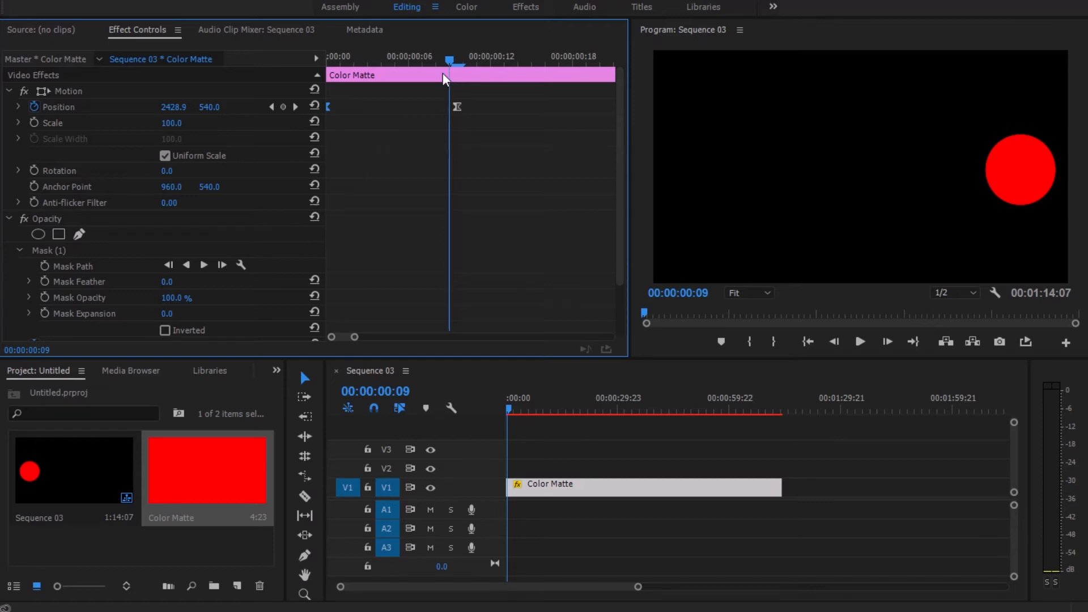
pyautogui.moveTo(456, 106); pyautogui.dragTo(449, 106)
pyautogui.click(348, 56)
pyautogui.moveTo(347, 57); pyautogui.dragTo(435, 94)
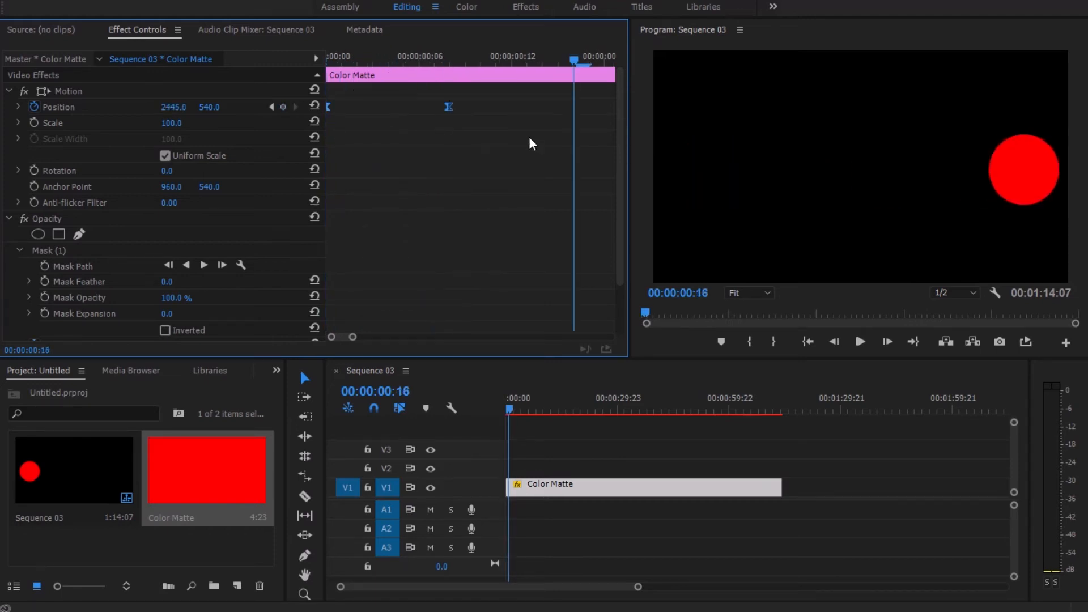
# Step: Paste copies of the two Position keyframes at 00:00:00:16 and 00:00:01:08, then play back the repeating motion from the start
pyautogui.hotkey('ctrl', 'v')
pyautogui.moveTo(352, 337); pyautogui.dragTo(384, 336)
pyautogui.click(391, 58)
pyautogui.moveTo(392, 56); pyautogui.dragTo(441, 59)
pyautogui.hotkey('ctrl', 'v')
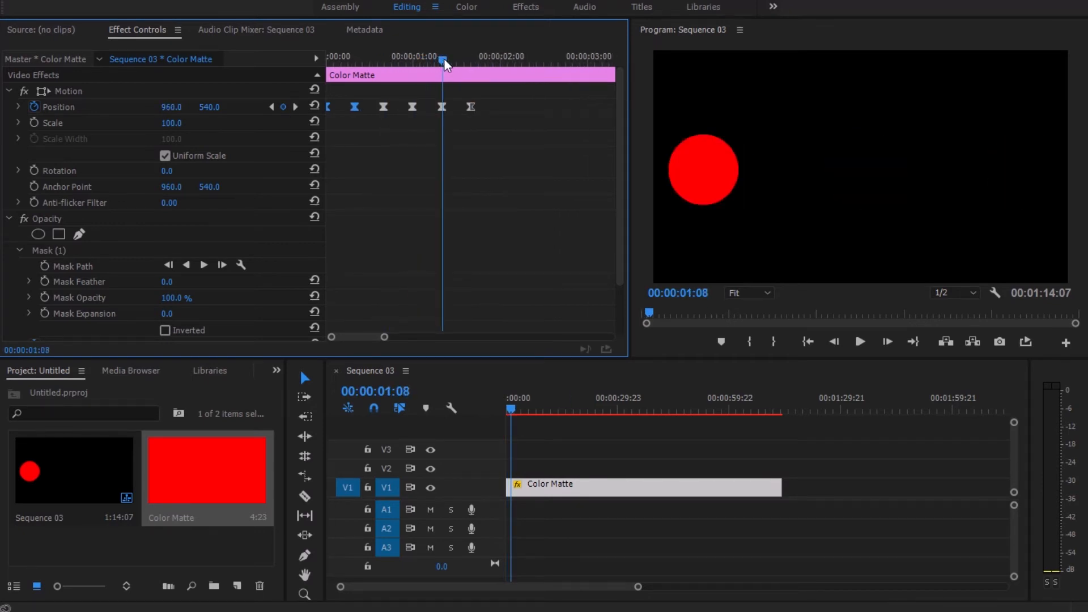
pyautogui.click(330, 56)
pyautogui.press('space')
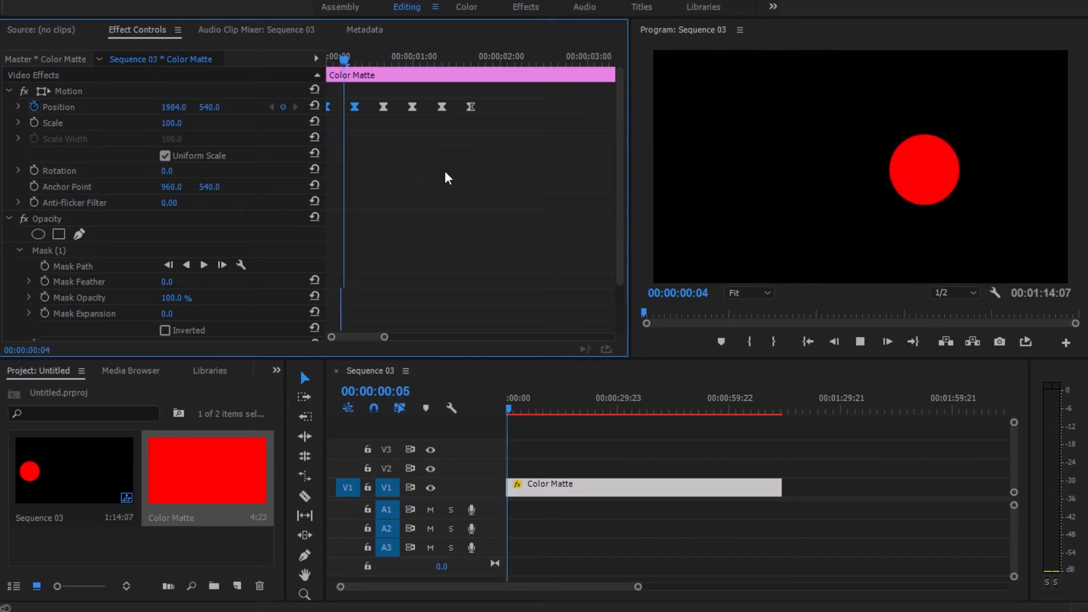
pyautogui.press('space')
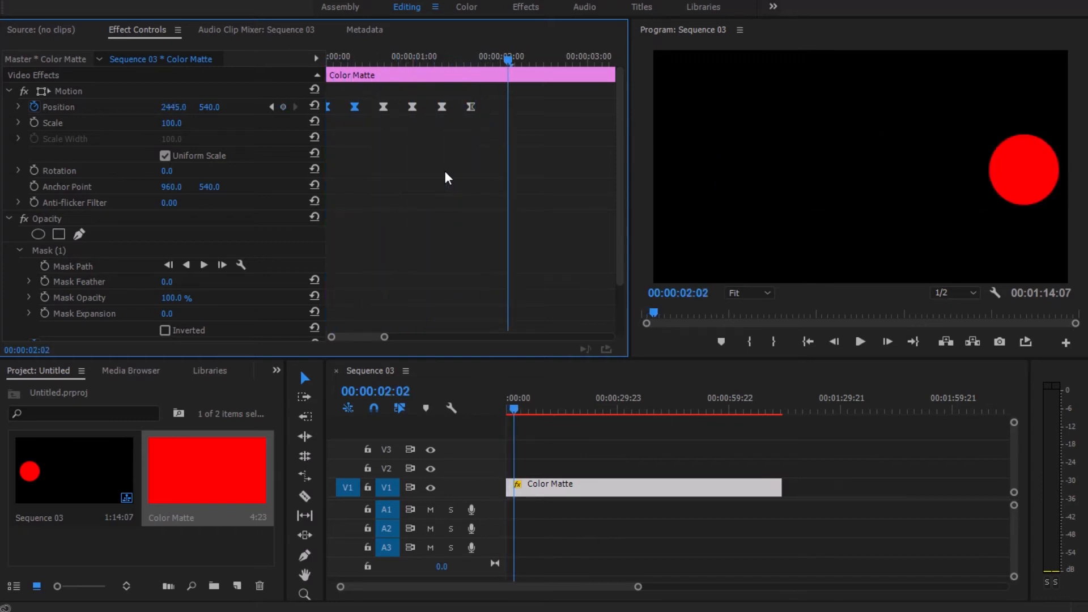
# Step: Scrub through the Position keyframes between 00:00:00:00 and 00:00:01:15 to examine where the circle sits at each one
pyautogui.click(463, 56)
pyautogui.click(471, 106)
pyautogui.moveTo(464, 57); pyautogui.dragTo(468, 57)
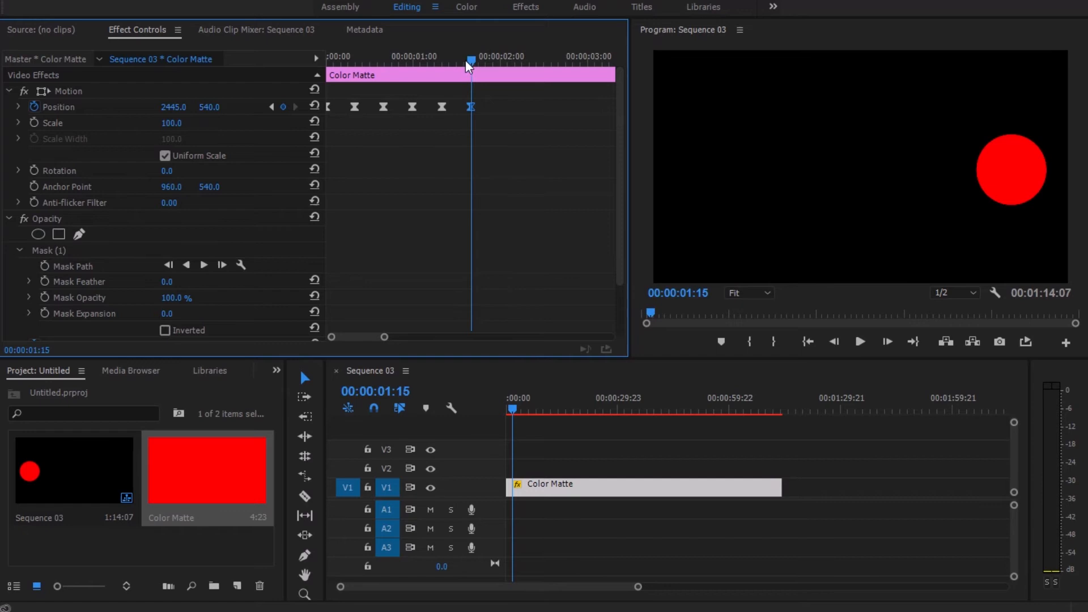
pyautogui.moveTo(465, 60); pyautogui.dragTo(442, 60)
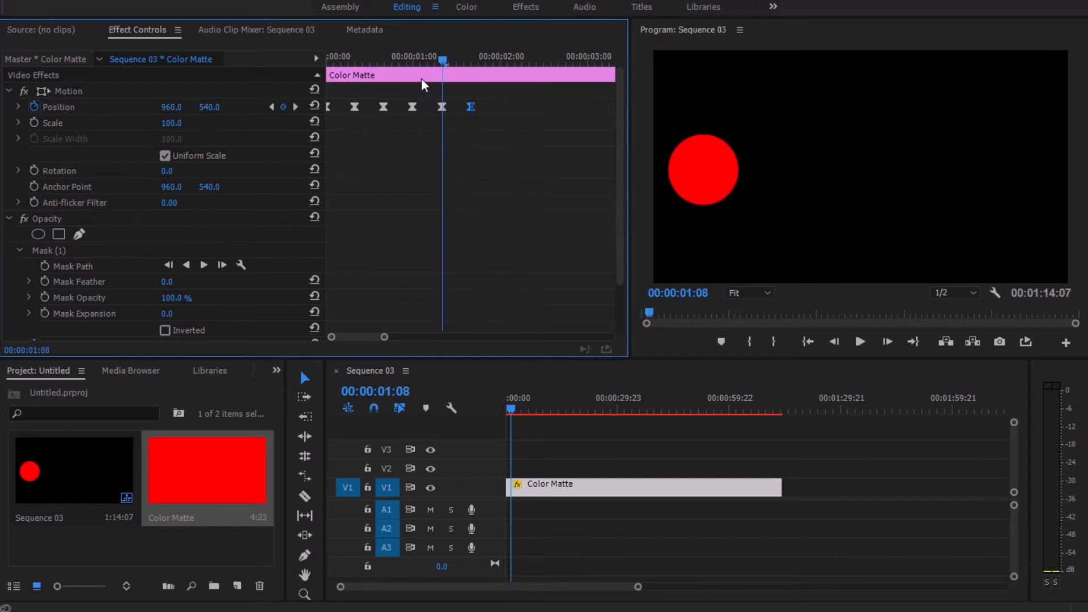
pyautogui.moveTo(440, 55); pyautogui.dragTo(414, 56)
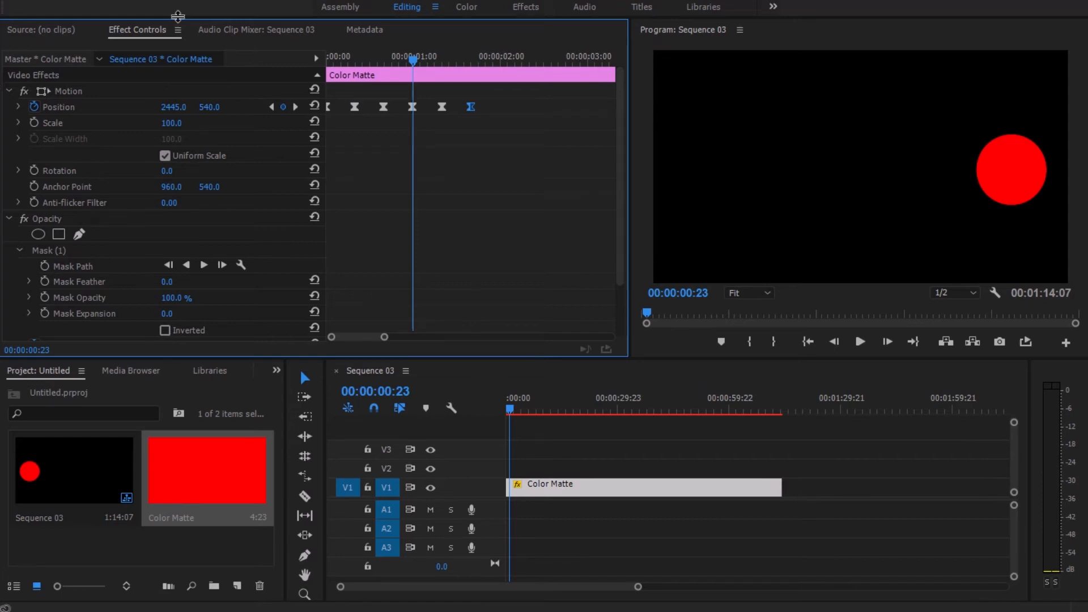
pyautogui.moveTo(349, 59); pyautogui.dragTo(303, 56)
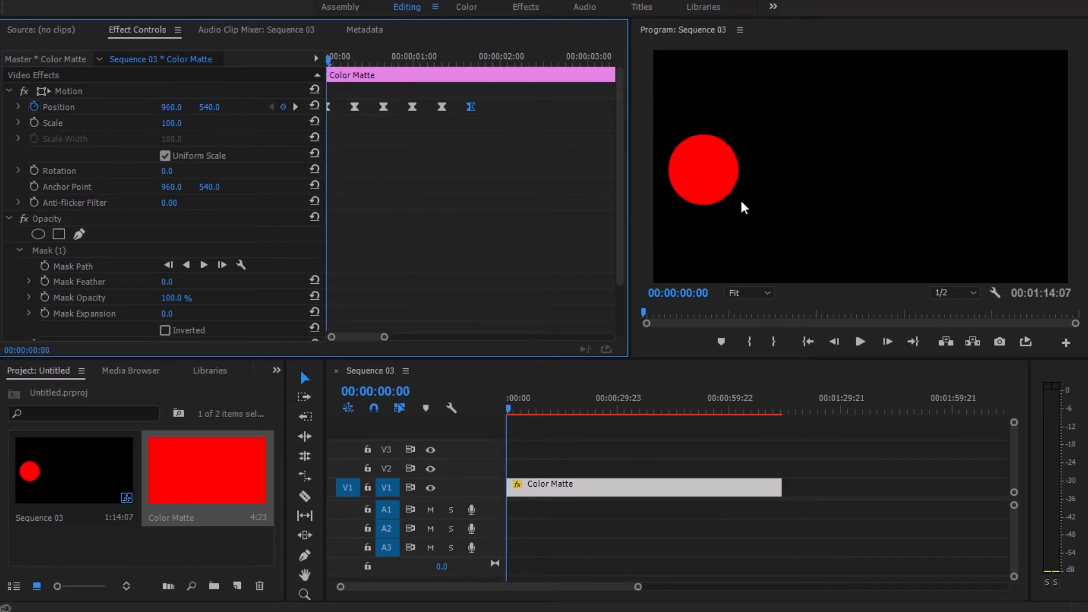
pyautogui.moveTo(329, 59); pyautogui.dragTo(356, 60)
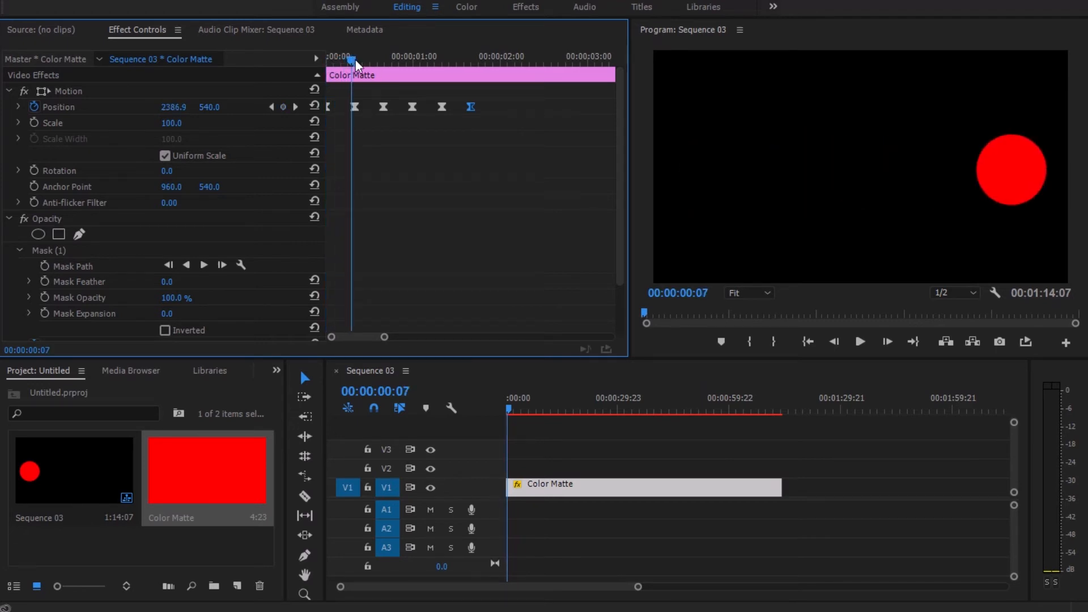
pyautogui.moveTo(355, 60); pyautogui.dragTo(329, 57)
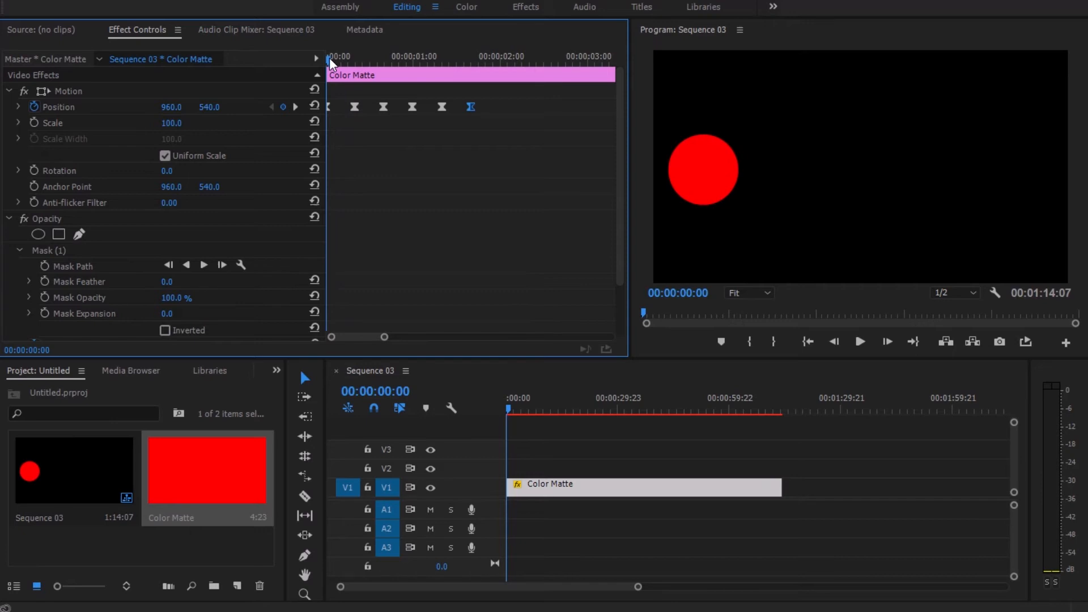
# Step: Add a Scale keyframe of 100 at 00:00:00:00 and a second one of 150 at 00:00:00:07
pyautogui.click(35, 123)
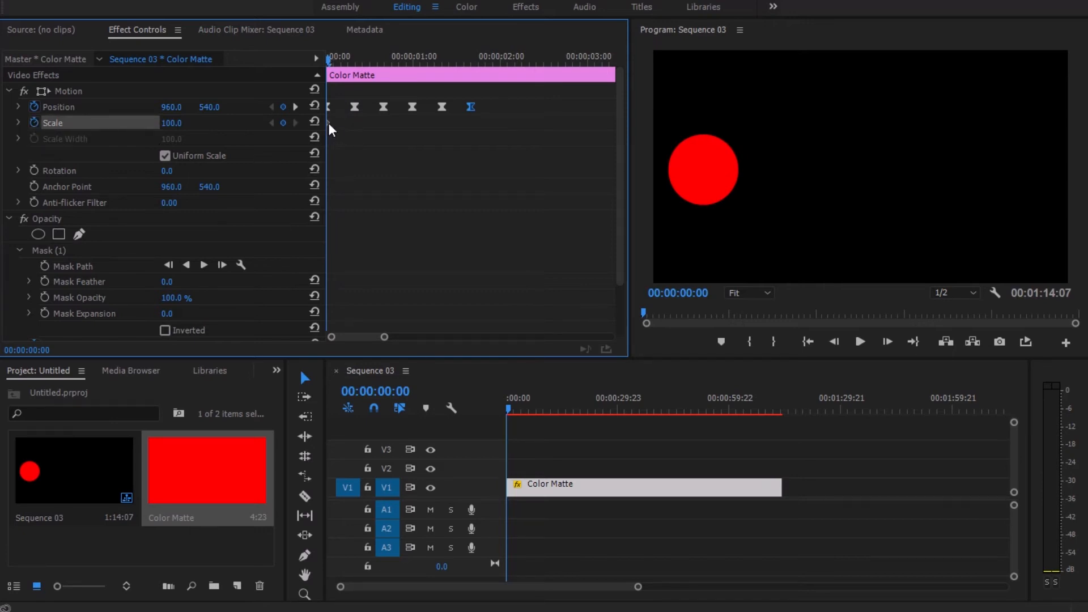
pyautogui.click(341, 56)
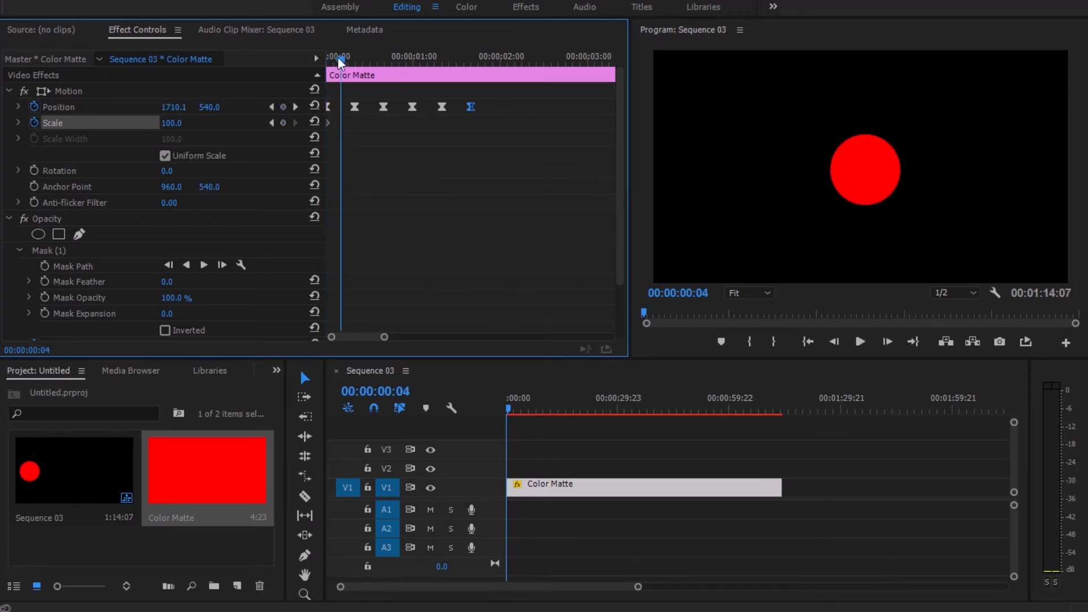
pyautogui.moveTo(339, 57); pyautogui.dragTo(348, 59)
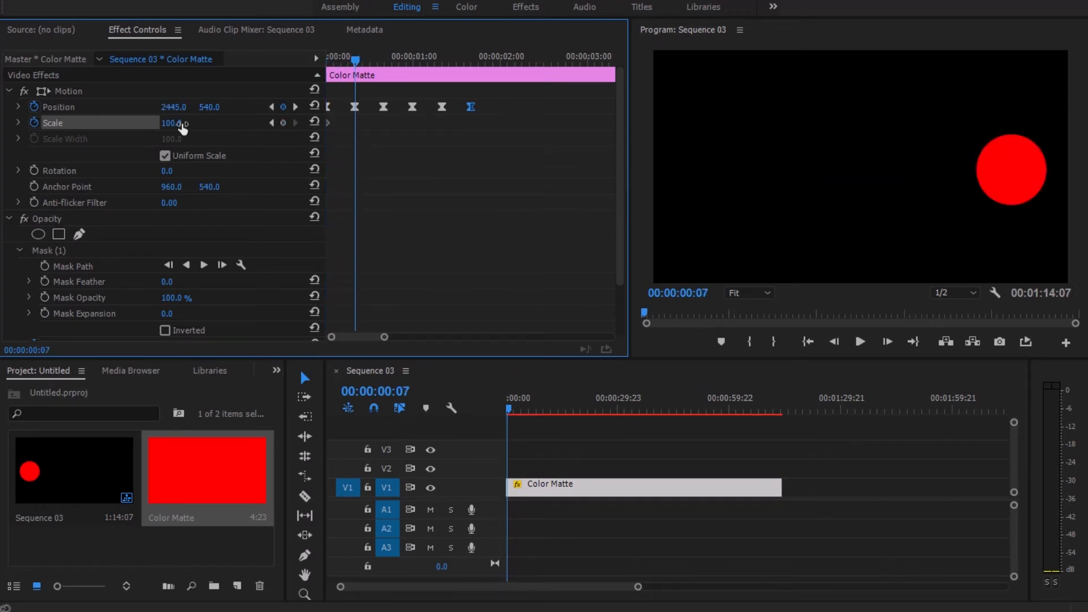
pyautogui.moveTo(174, 130); pyautogui.dragTo(240, 129)
# Step: Duplicate the two Scale keyframes beneath the remaining Position keyframe pairs and play back the combined animation
pyautogui.moveTo(370, 117); pyautogui.dragTo(327, 132)
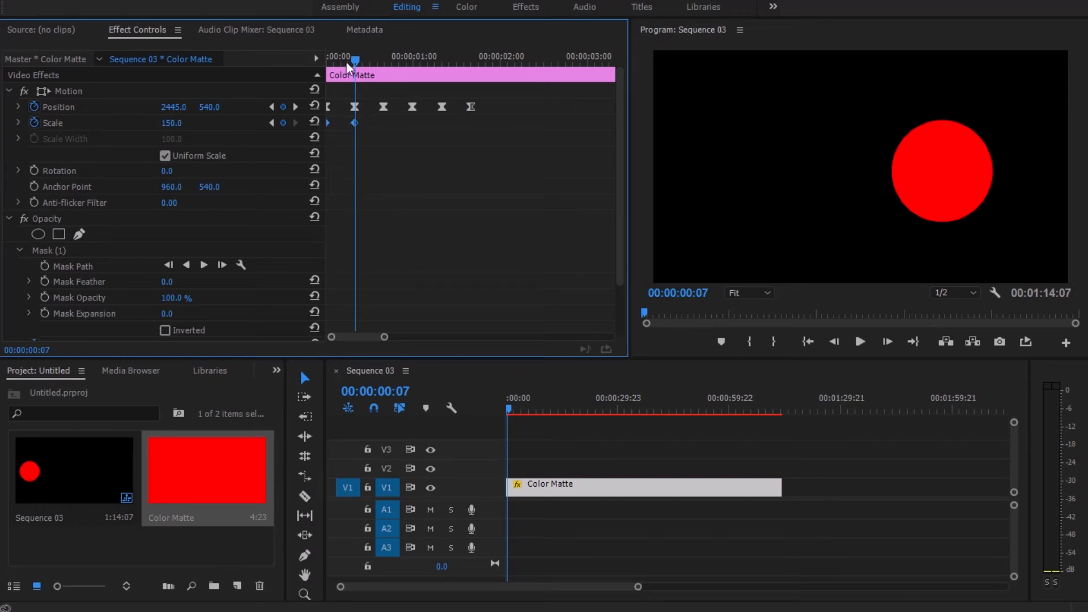
pyautogui.moveTo(352, 58); pyautogui.dragTo(320, 54)
pyautogui.hotkey('ctrl', 'v')
pyautogui.hotkey('ctrl', 'v')
pyautogui.press('space')
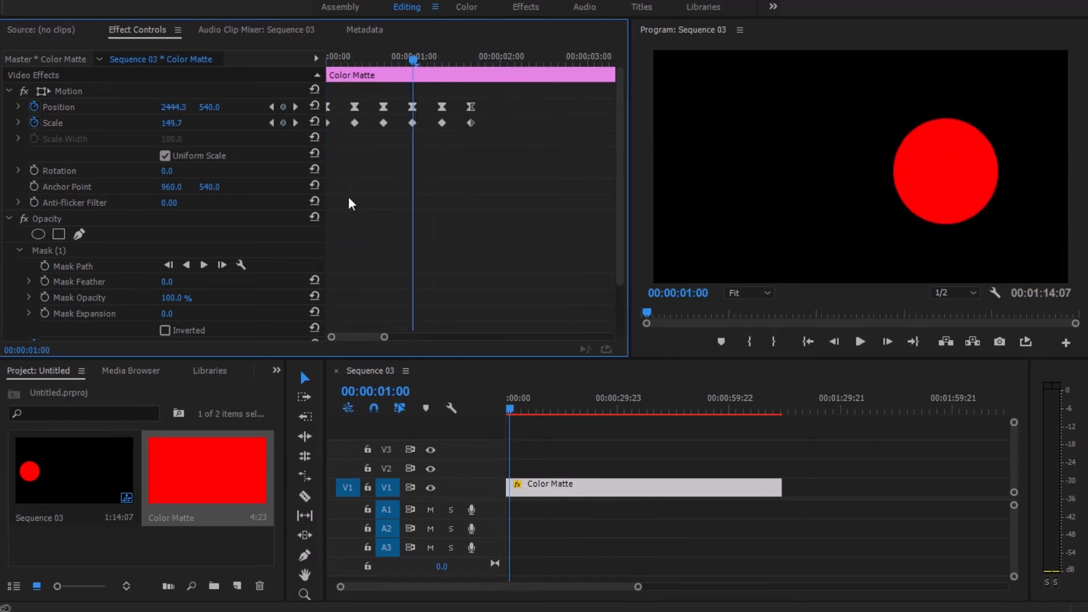
# Step: Set the Scale keyframe at 00:00:00:07 to Hold interpolation and play back the animation from the start
pyautogui.rightClick(412, 125)
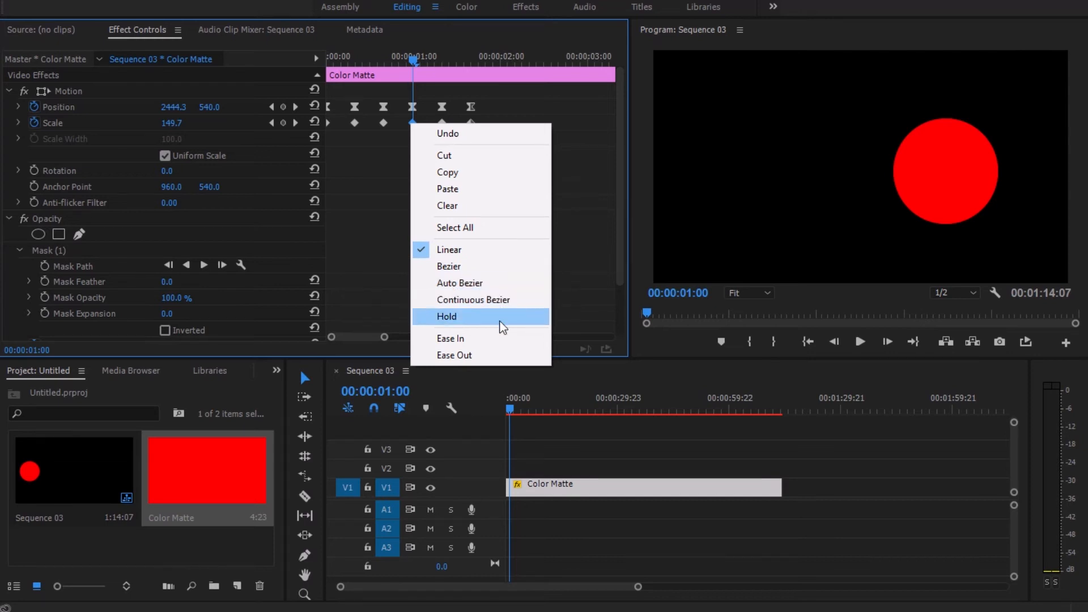
pyautogui.click(463, 321)
pyautogui.moveTo(356, 53); pyautogui.dragTo(355, 92)
pyautogui.click(355, 123)
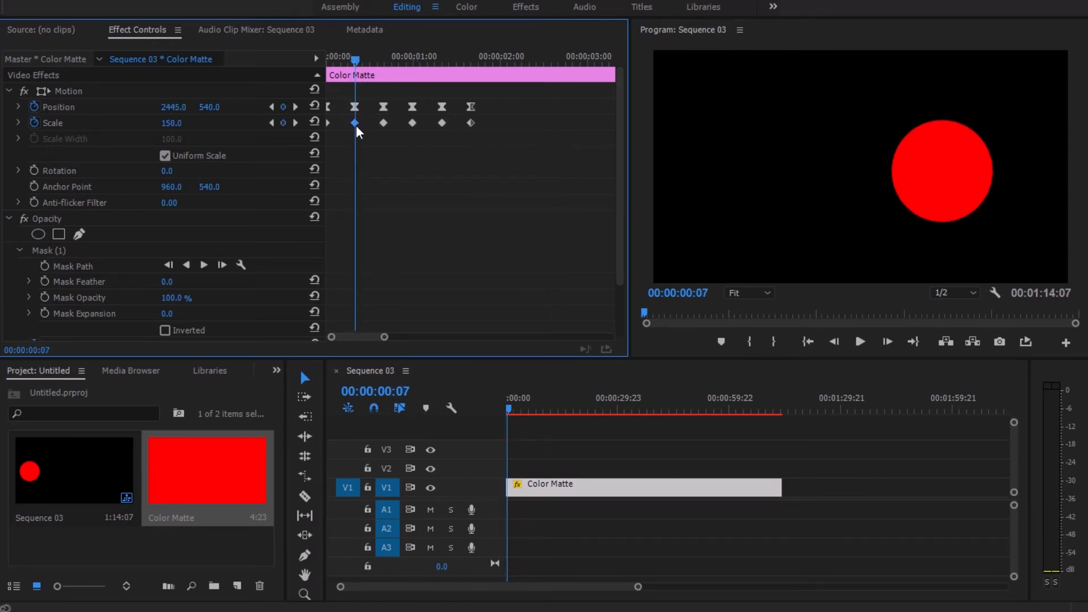
pyautogui.rightClick(355, 125)
pyautogui.click(430, 322)
pyautogui.press('Home')
pyautogui.press('space')
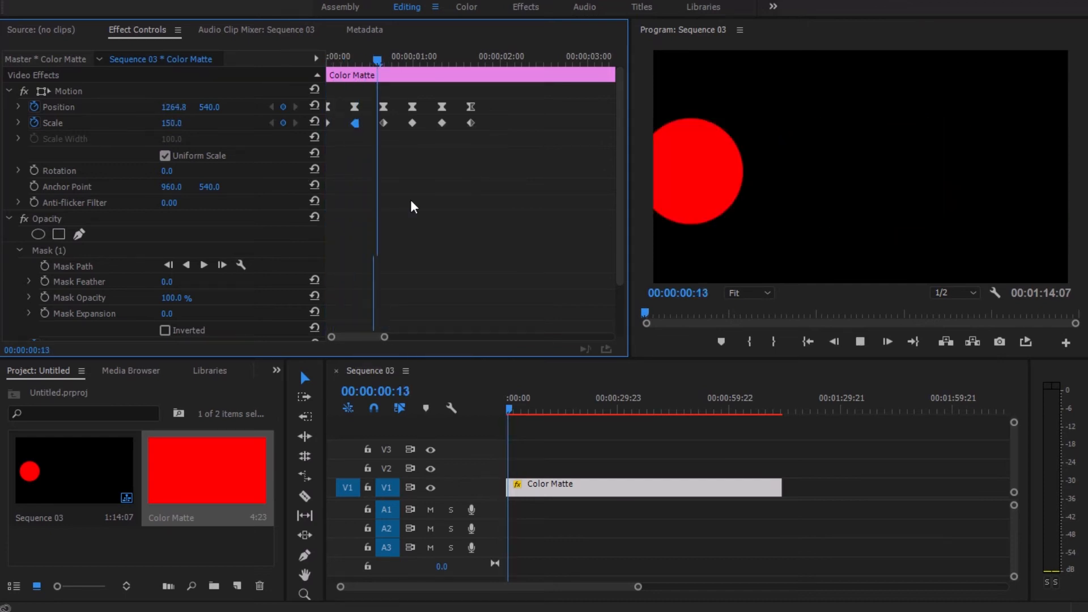
# Step: Play back the animation twice from 00:00:00:00 to examine how the held Scale keyframe affects the circle
pyautogui.moveTo(356, 53); pyautogui.dragTo(320, 43)
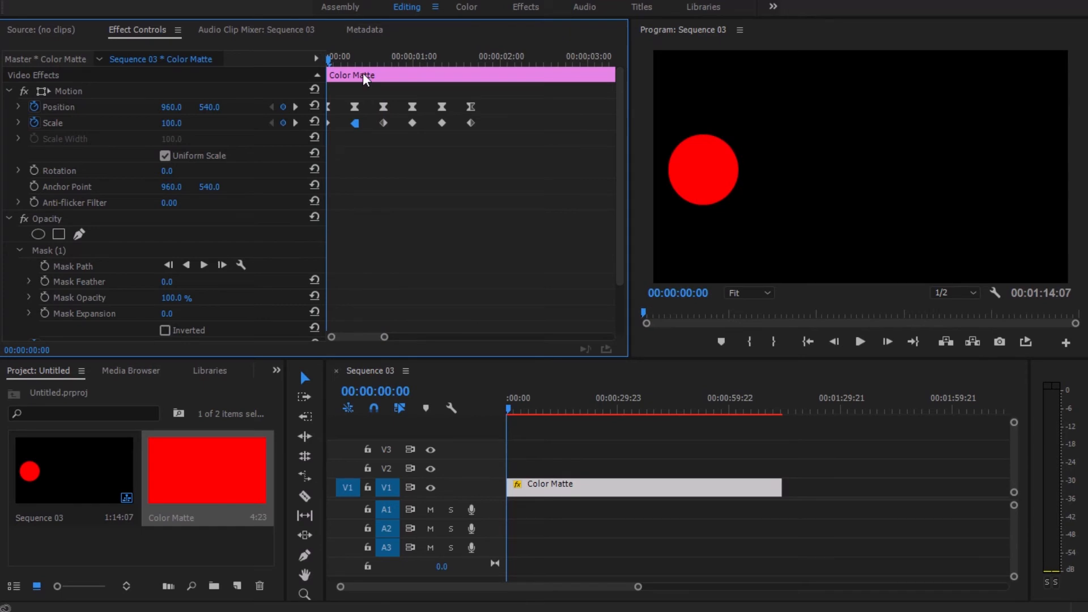
pyautogui.press('space')
pyautogui.press('space')
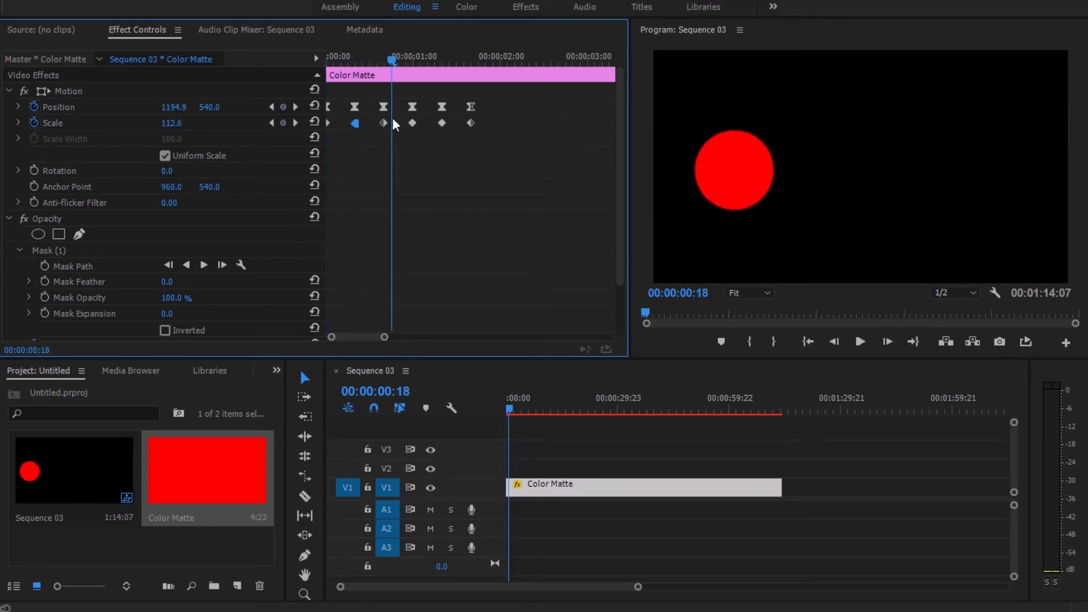
pyautogui.moveTo(345, 52); pyautogui.dragTo(321, 43)
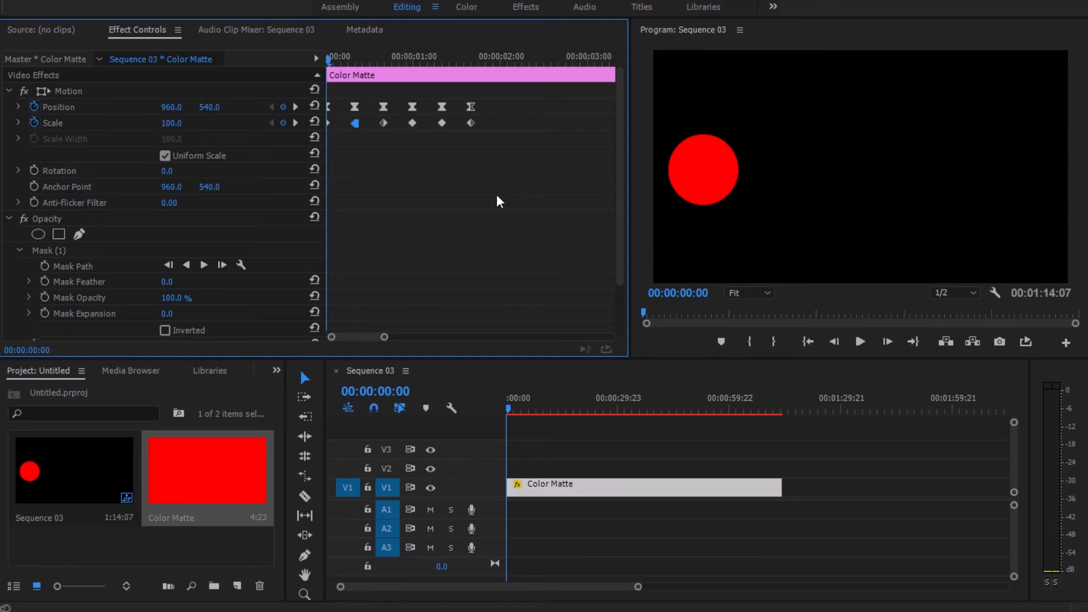
pyautogui.press('space')
pyautogui.press('space')
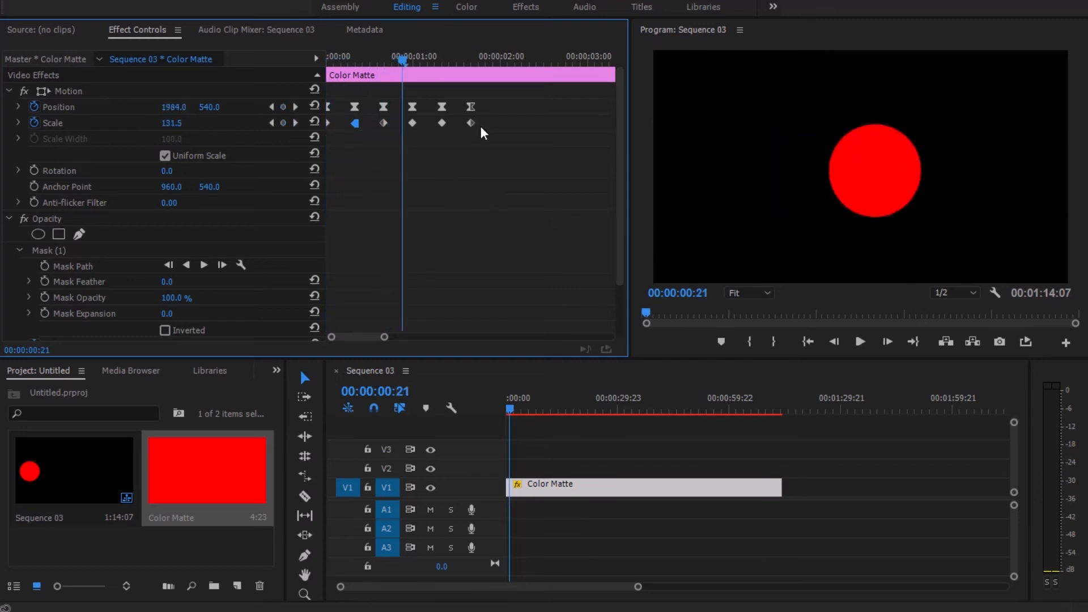
# Step: Set the third Scale keyframe to Hold interpolation and play back the animation repeatedly from the start
pyautogui.rightClick(381, 121)
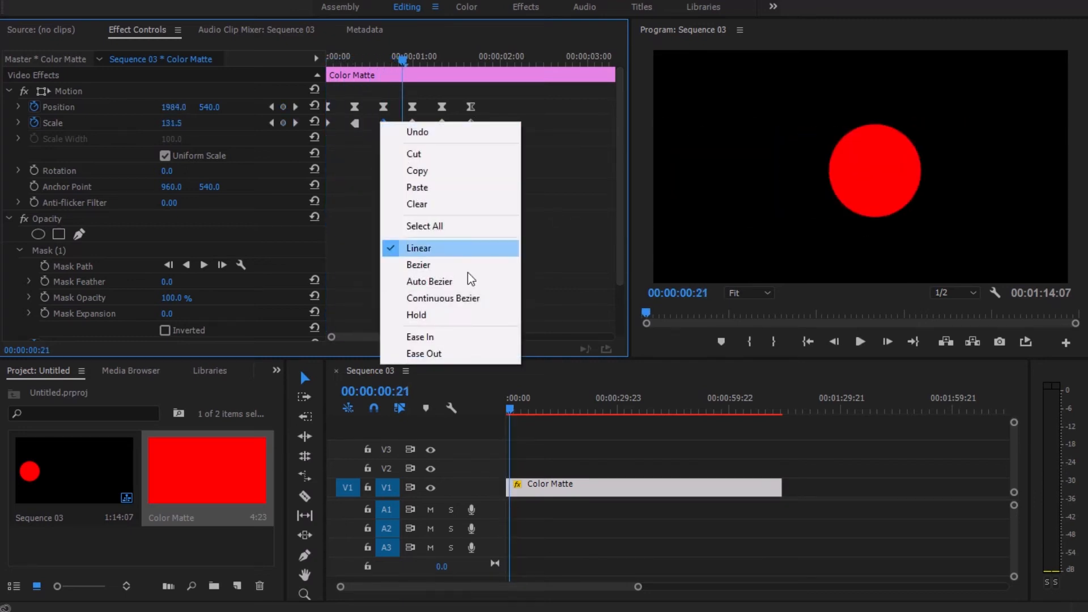
pyautogui.click(424, 312)
pyautogui.moveTo(397, 56); pyautogui.dragTo(335, 54)
pyautogui.press('space')
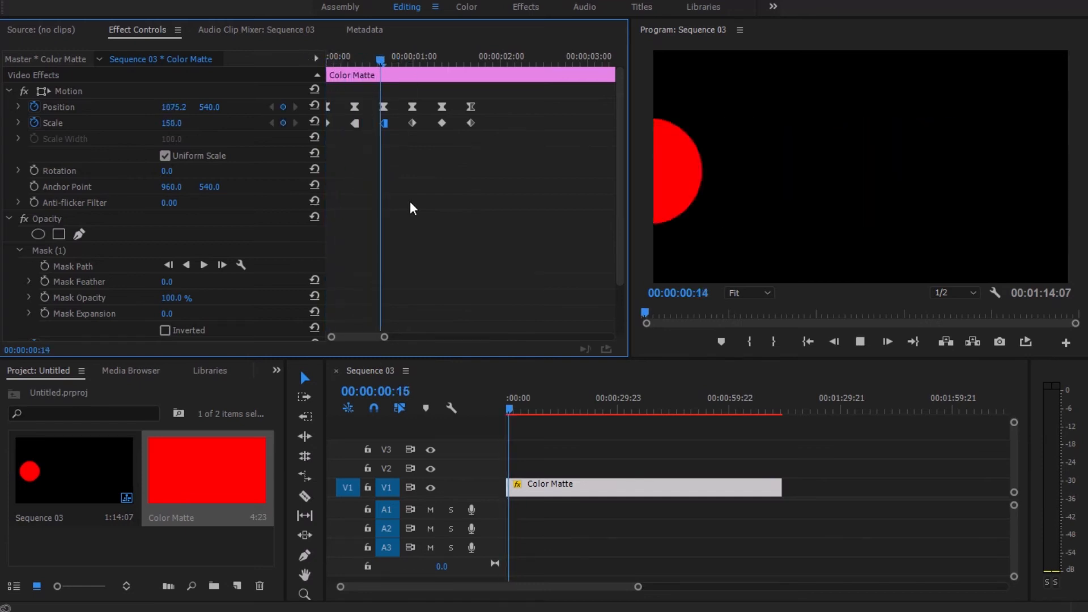
pyautogui.moveTo(344, 52); pyautogui.dragTo(335, 53)
pyautogui.press('space')
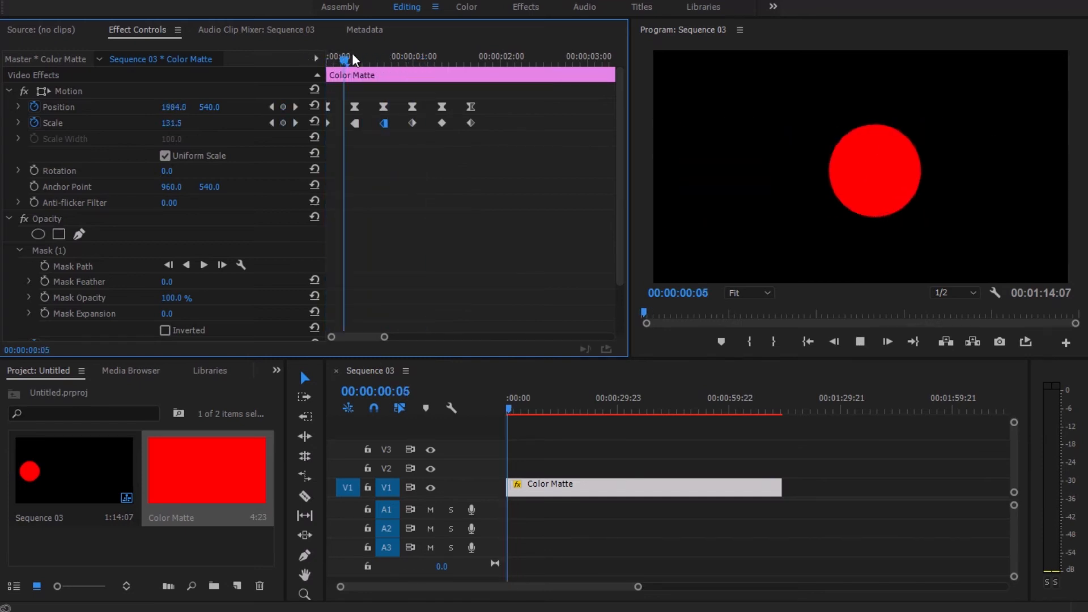
pyautogui.press('space')
pyautogui.moveTo(339, 54); pyautogui.dragTo(330, 54)
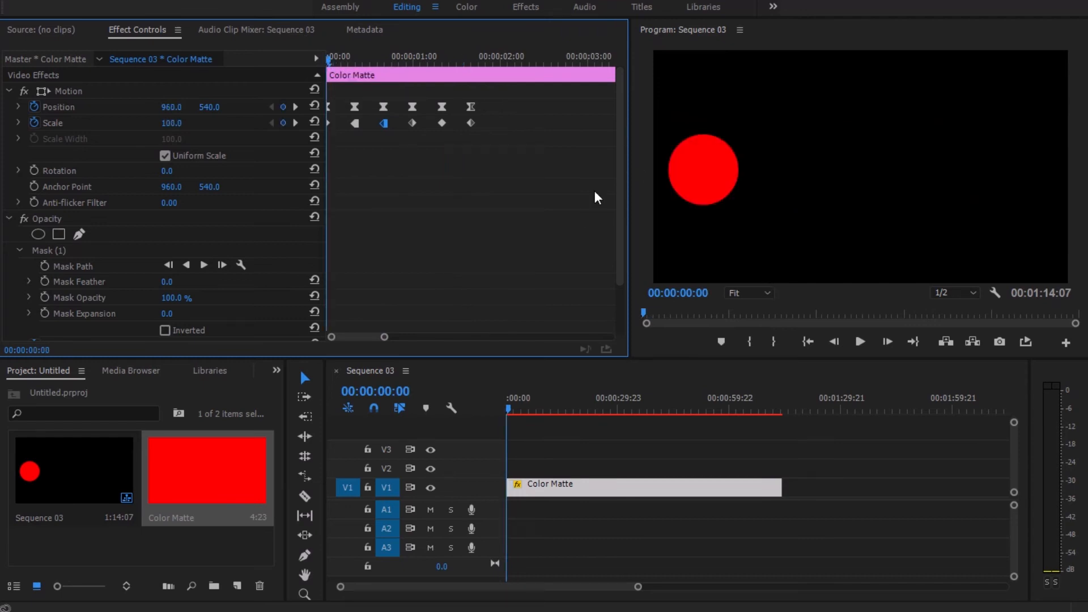
pyautogui.press('space')
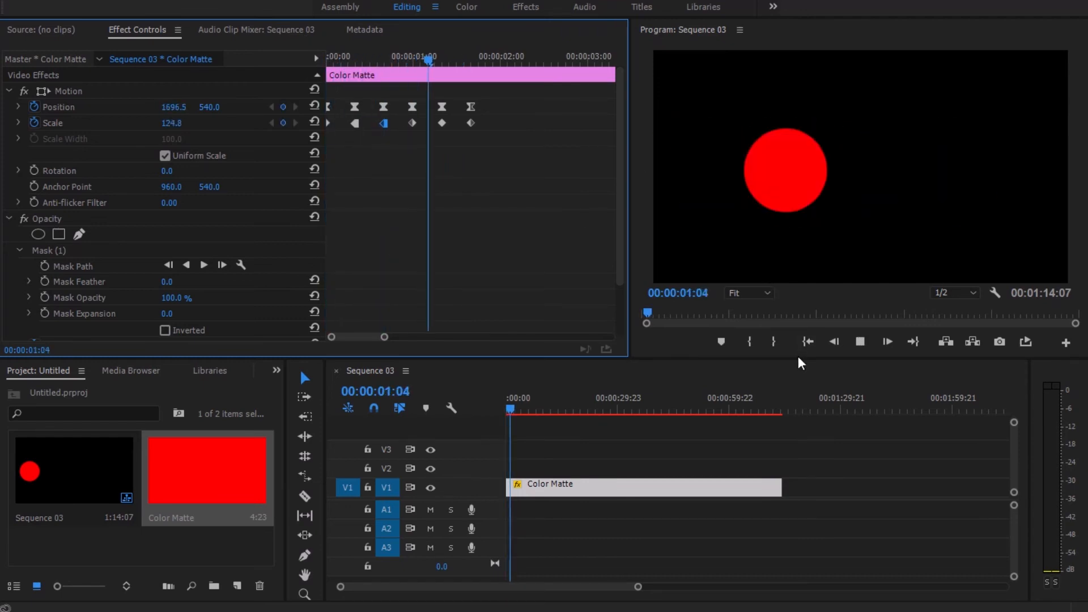
pyautogui.press('space')
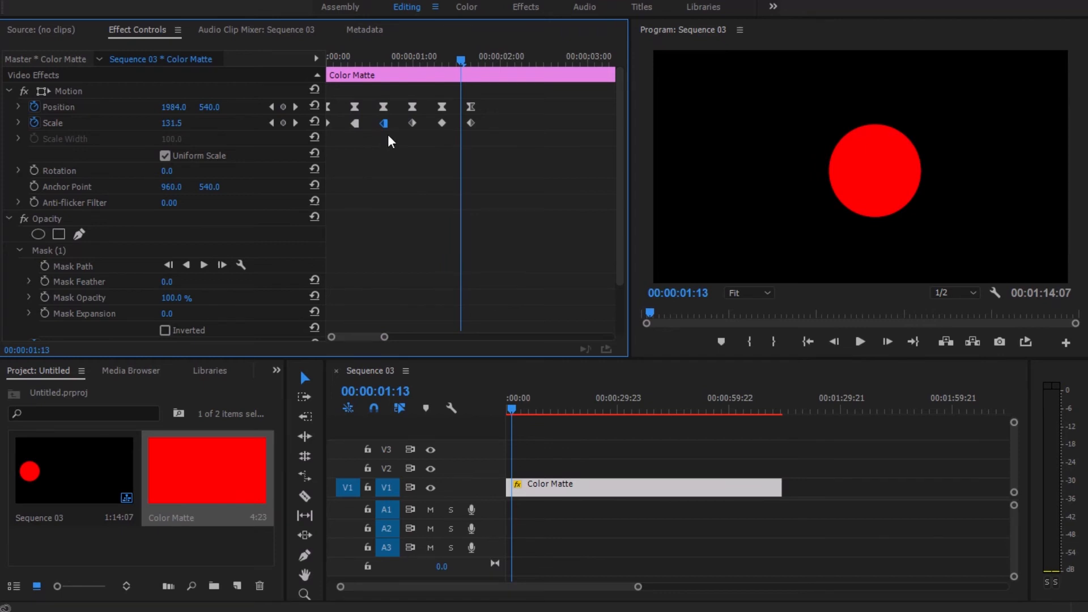
pyautogui.moveTo(351, 57); pyautogui.dragTo(331, 57)
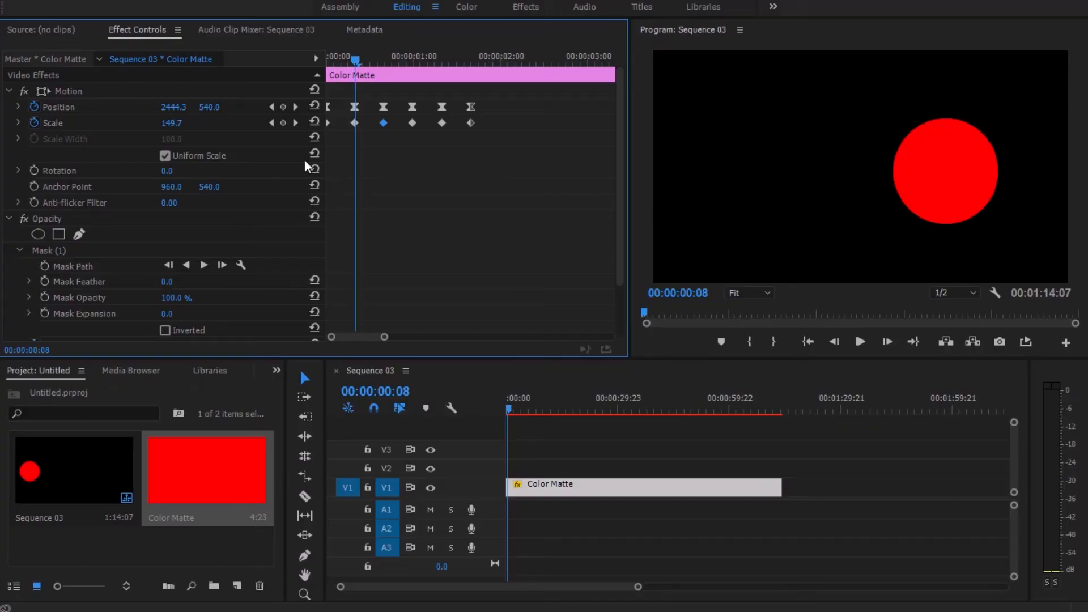
# Step: Set the second Scale keyframe to Continuous Bezier interpolation and play back the animation from 00:00:00:00
pyautogui.rightClick(355, 123)
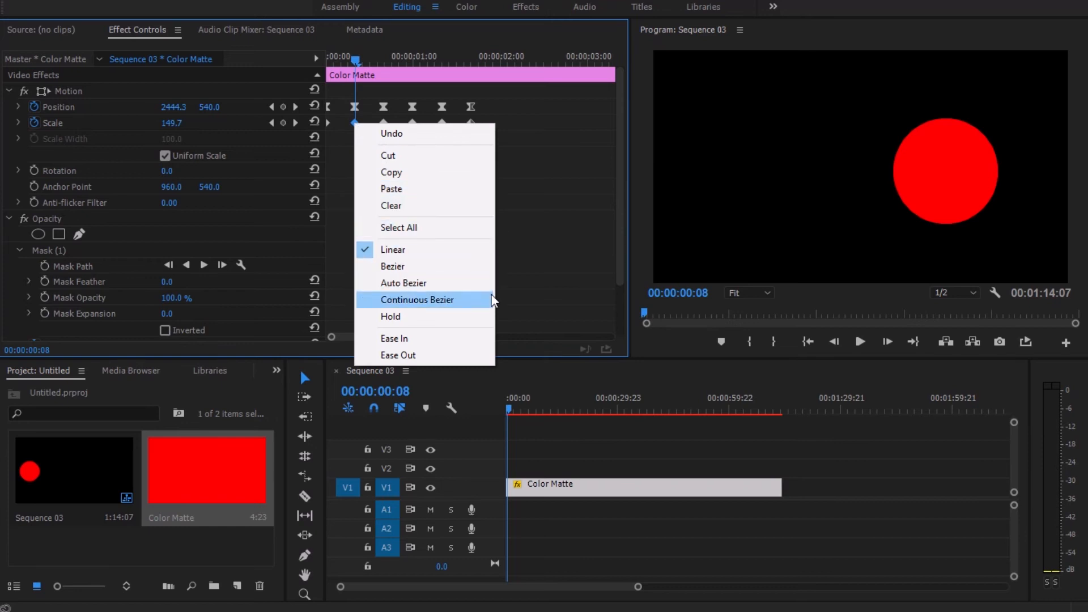
pyautogui.click(415, 300)
pyautogui.moveTo(356, 58); pyautogui.dragTo(312, 75)
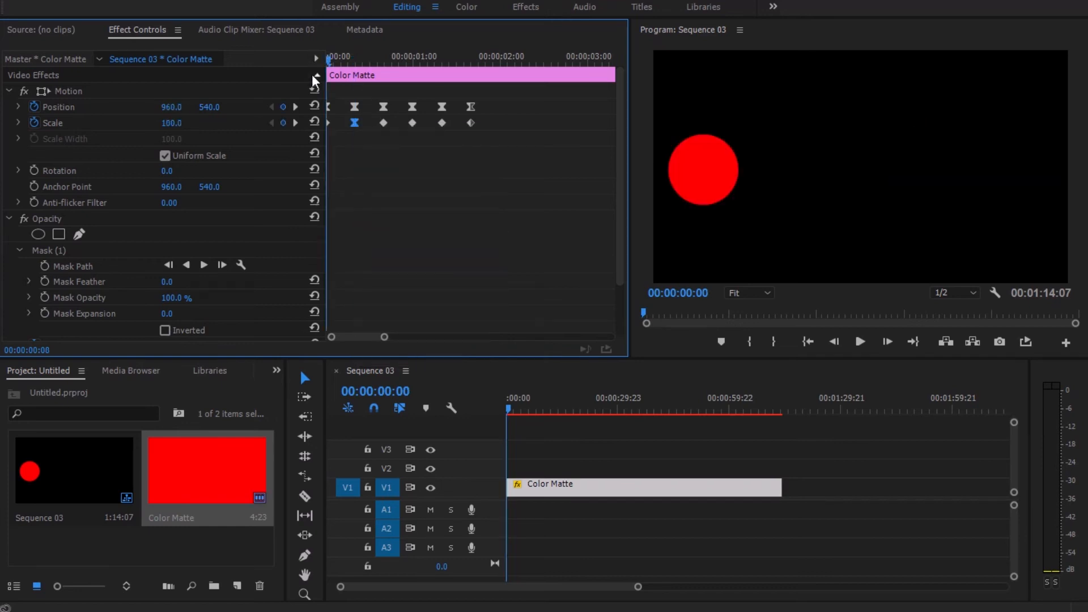
pyautogui.press('space')
pyautogui.press('space')
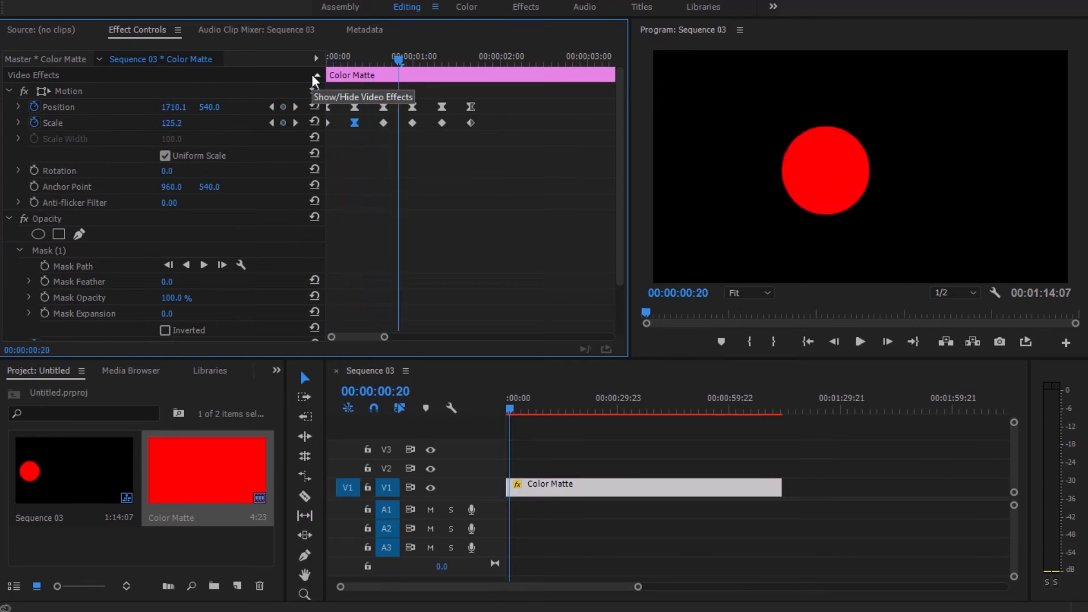
# Step: Set all six Scale keyframes to Auto Bezier interpolation and play back the animation twice from the start
pyautogui.moveTo(503, 131); pyautogui.dragTo(467, 204)
pyautogui.moveTo(468, 129); pyautogui.dragTo(317, 132)
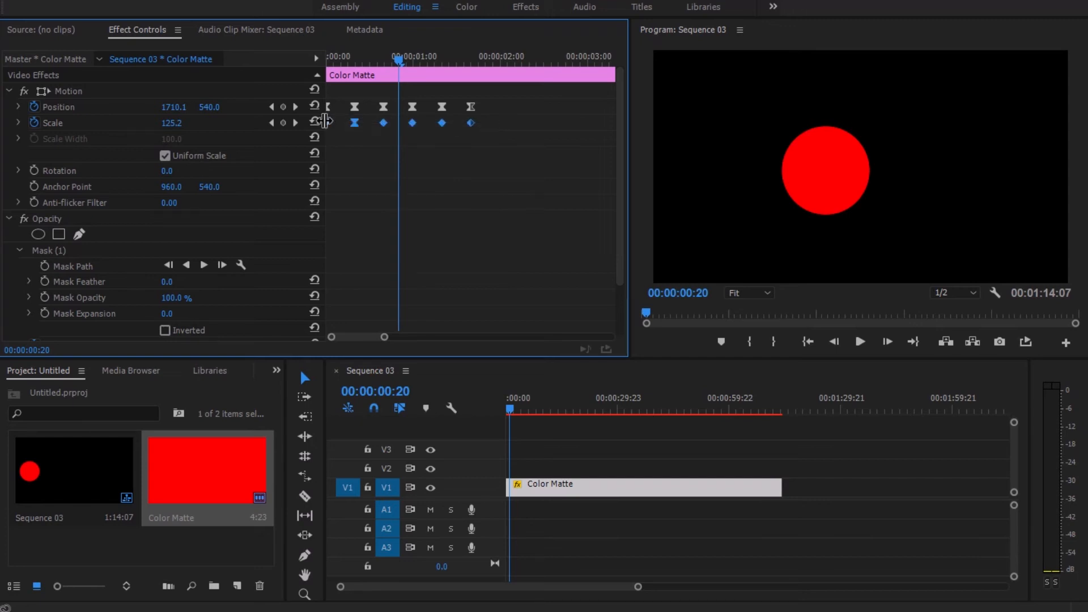
pyautogui.rightClick(354, 131)
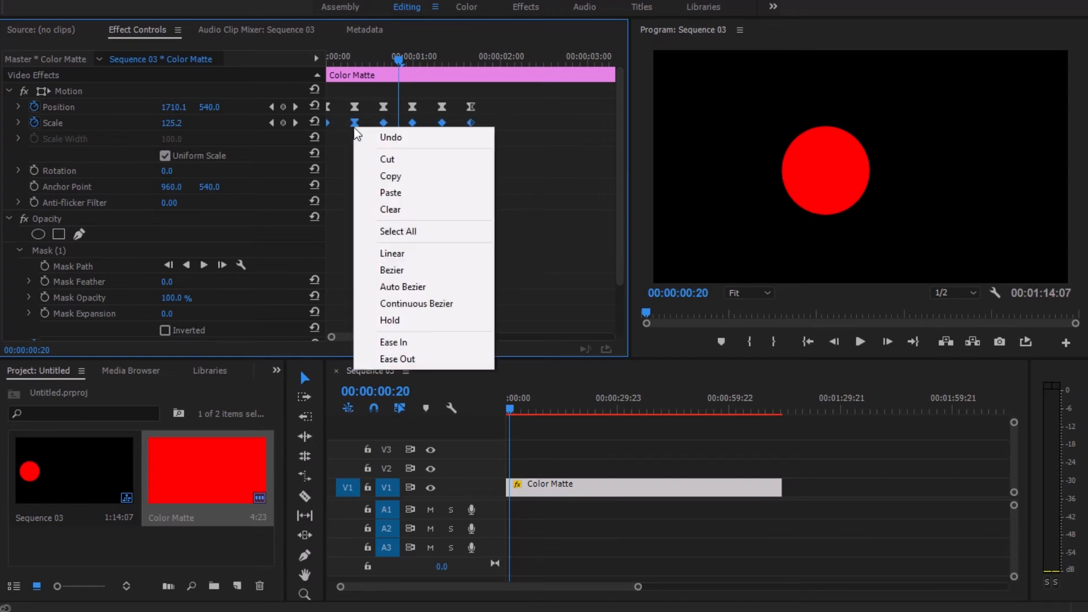
pyautogui.click(417, 287)
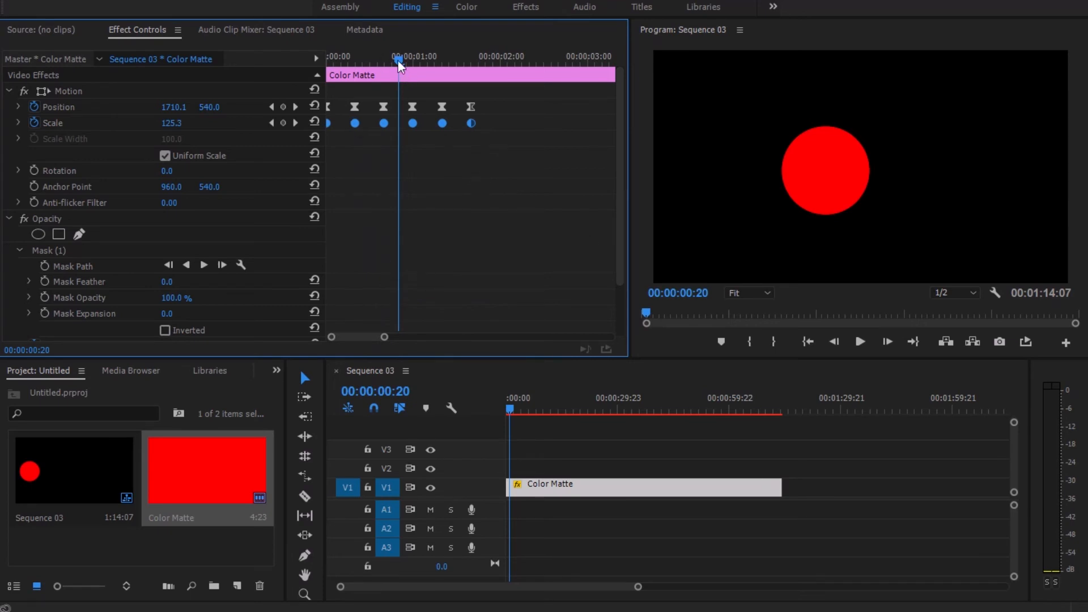
pyautogui.moveTo(398, 59); pyautogui.dragTo(318, 60)
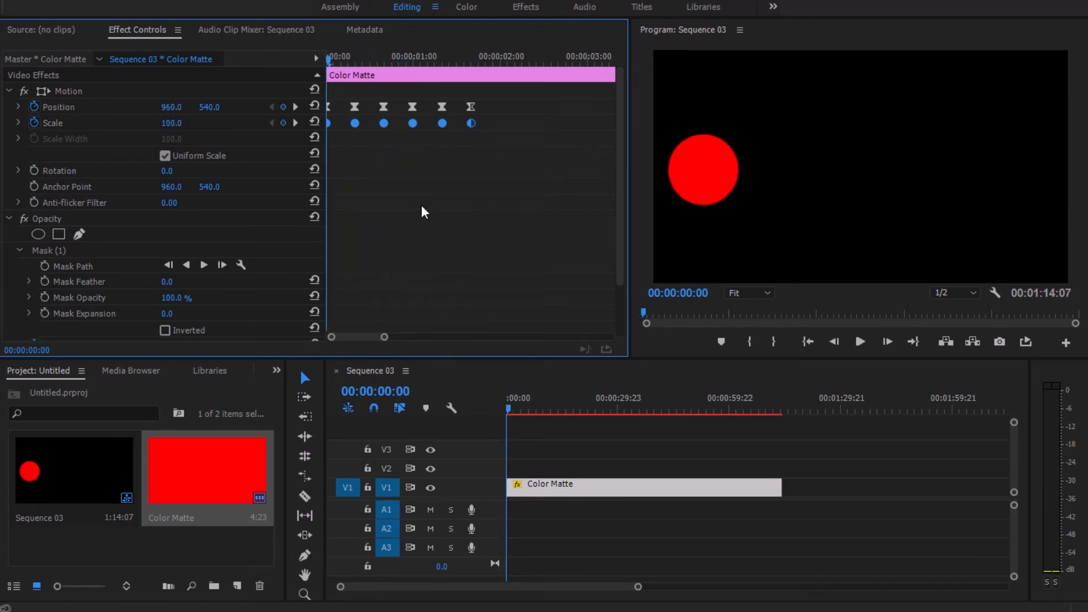
pyautogui.press('space')
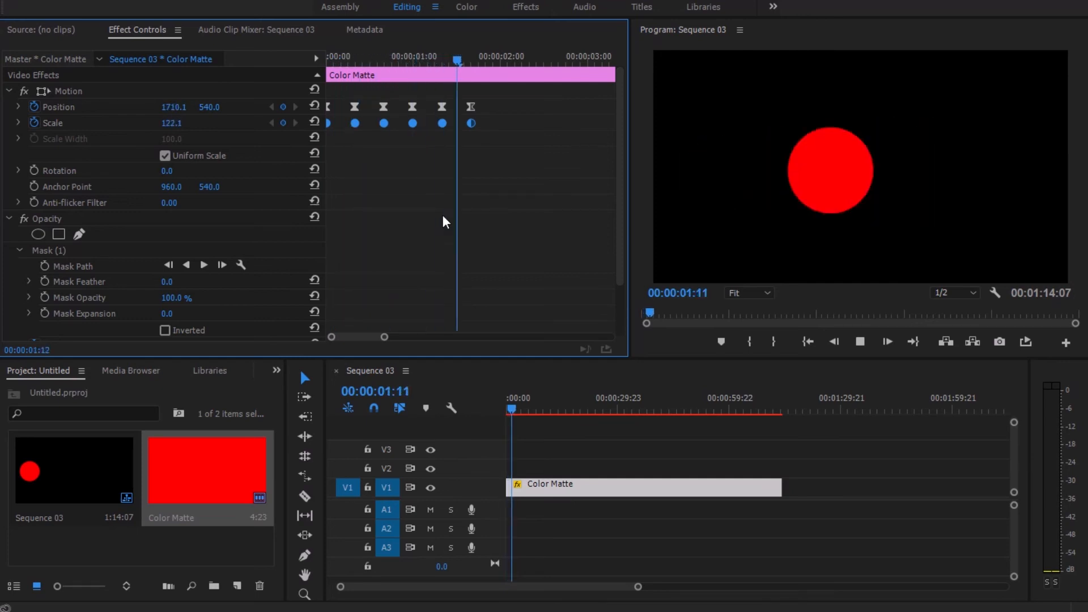
pyautogui.press('space')
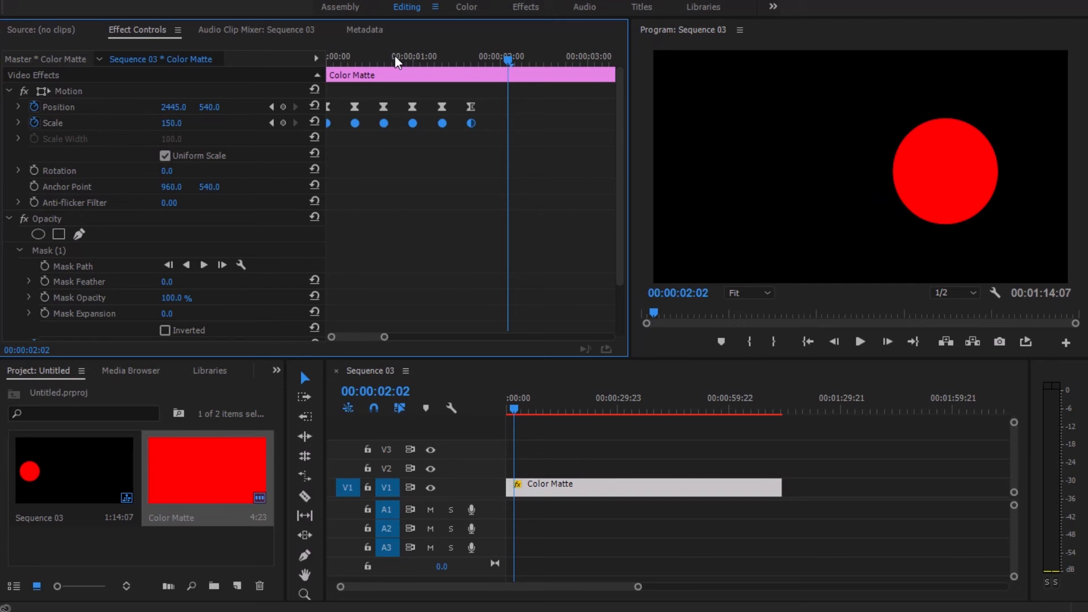
pyautogui.moveTo(395, 58); pyautogui.dragTo(316, 51)
pyautogui.press('space')
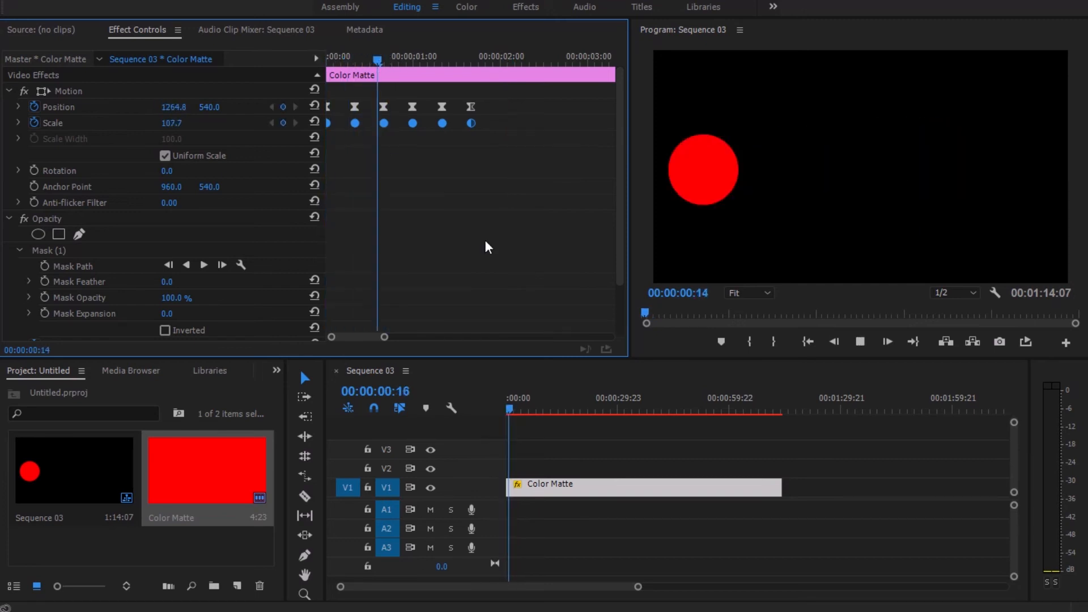
pyautogui.press('space')
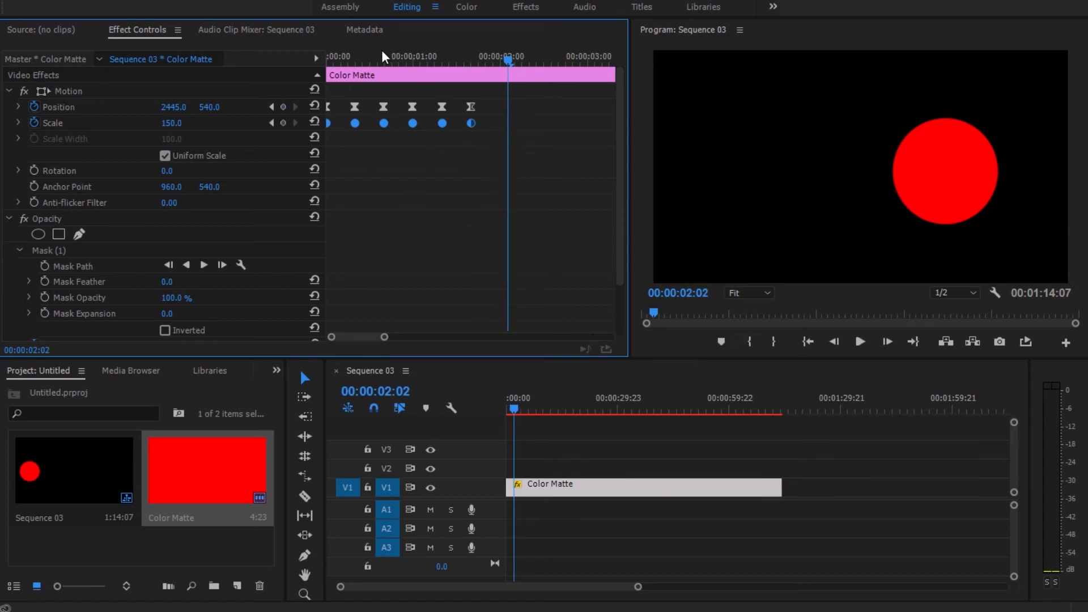
# Step: Delete the last four Position keyframes, leaving only the first two
pyautogui.click(355, 56)
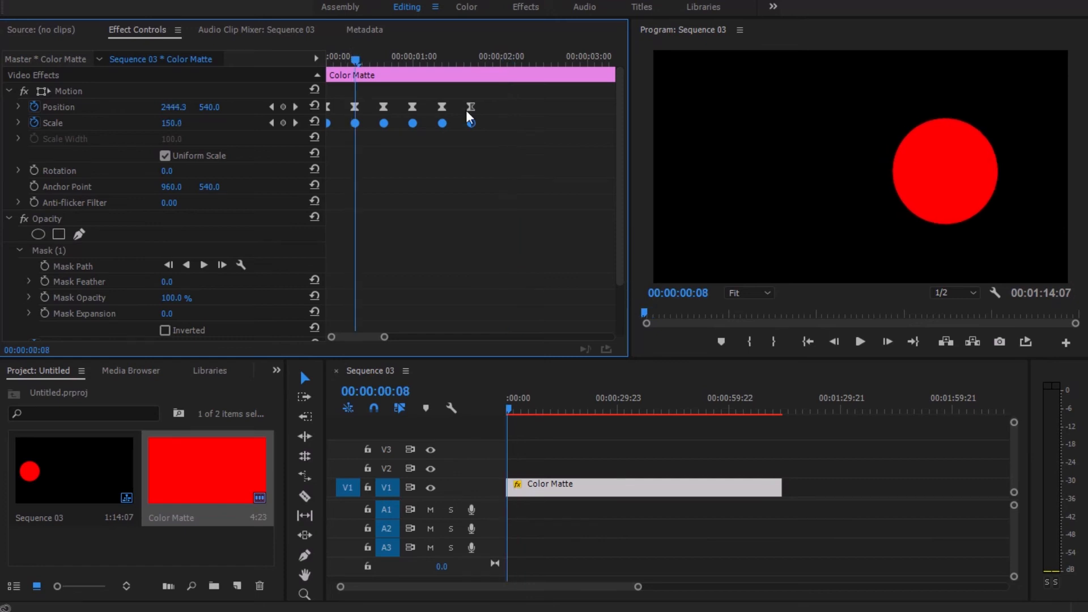
pyautogui.moveTo(496, 93); pyautogui.dragTo(384, 111)
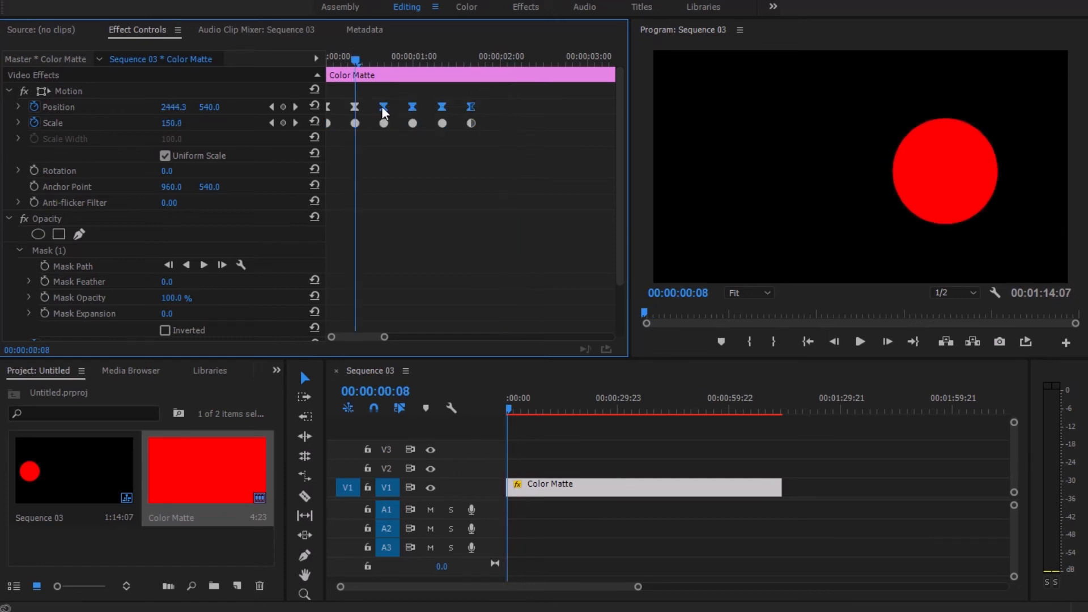
pyautogui.press('Delete')
# Step: Set the Position keyframe at 00:00:00:07 to 2763.0, 240.0
pyautogui.moveTo(358, 58)
pyautogui.mouseDown()
pyautogui.moveTo(384, 59)
pyautogui.moveTo(359, 59)
pyautogui.mouseUp()
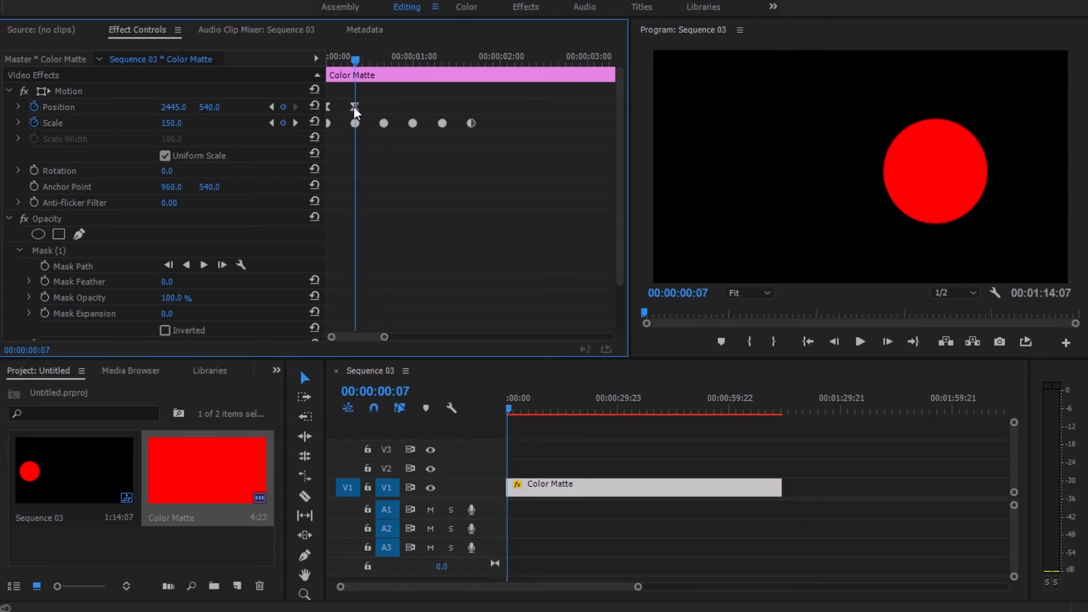
pyautogui.moveTo(205, 113); pyautogui.dragTo(33, 98)
pyautogui.moveTo(182, 110)
pyautogui.mouseDown()
pyautogui.moveTo(165, 113)
pyautogui.moveTo(336, 113)
pyautogui.moveTo(171, 108)
pyautogui.mouseUp()
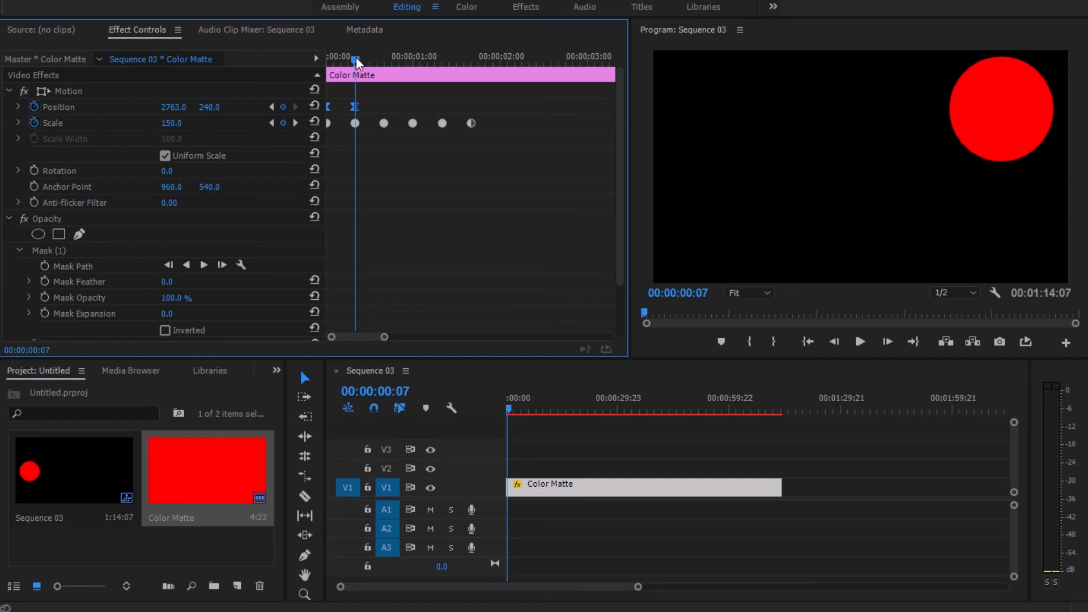
# Step: Duplicate the two Position keyframes above the remaining Scale keyframe pairs and play back the diagonal motion from the start
pyautogui.click(381, 60)
pyautogui.moveTo(383, 66); pyautogui.dragTo(449, 66)
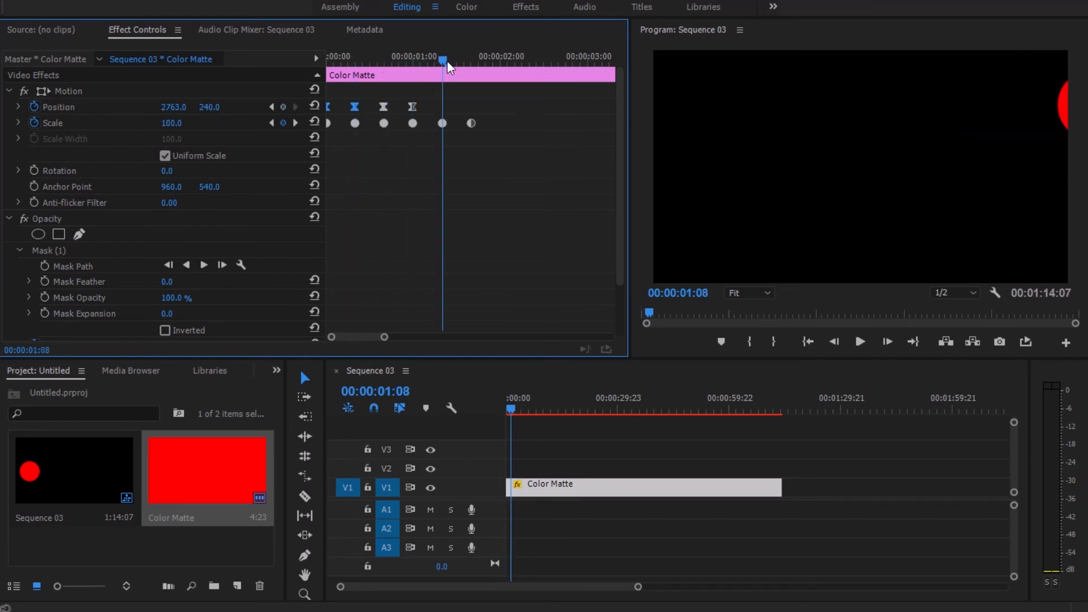
pyautogui.hotkey('ctrl', 'v')
pyautogui.moveTo(338, 59); pyautogui.dragTo(303, 53)
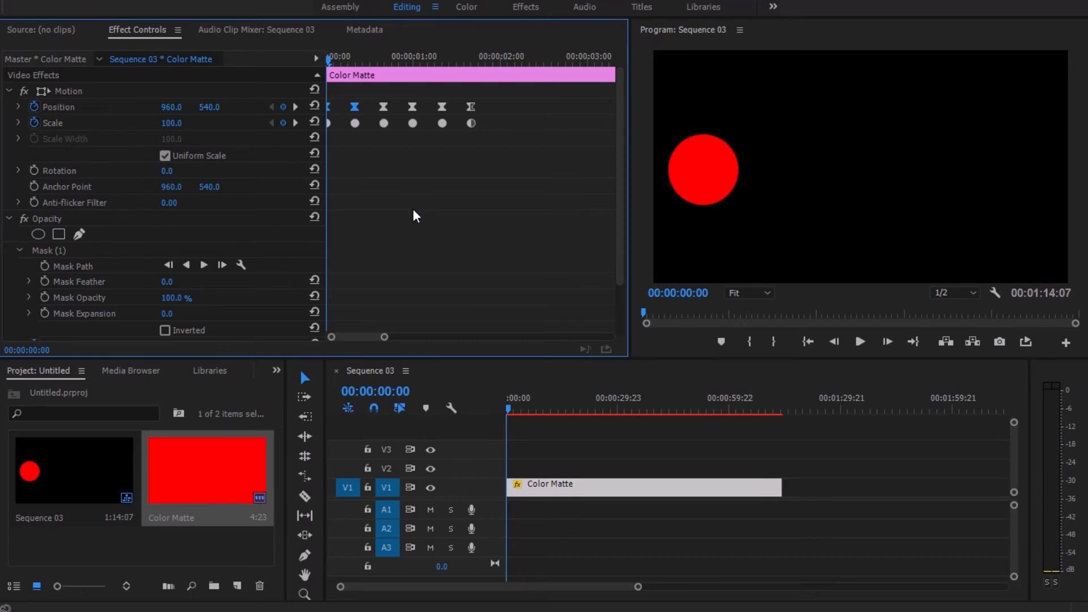
pyautogui.press('space')
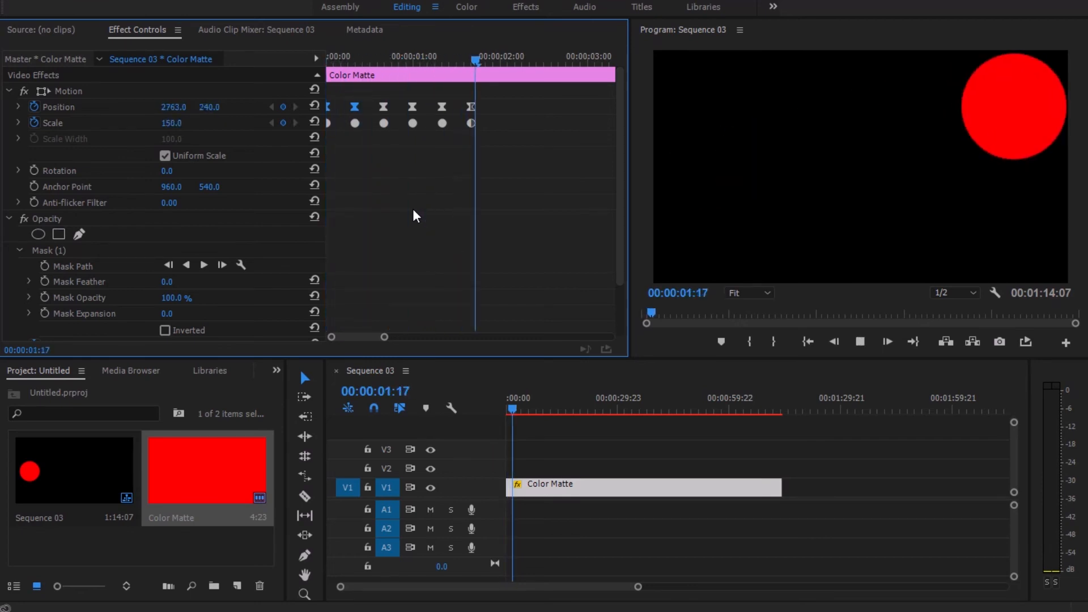
# Step: Return to 00:00:00:00 and delete every Position and Scale keyframe after the first pair
pyautogui.press('Home')
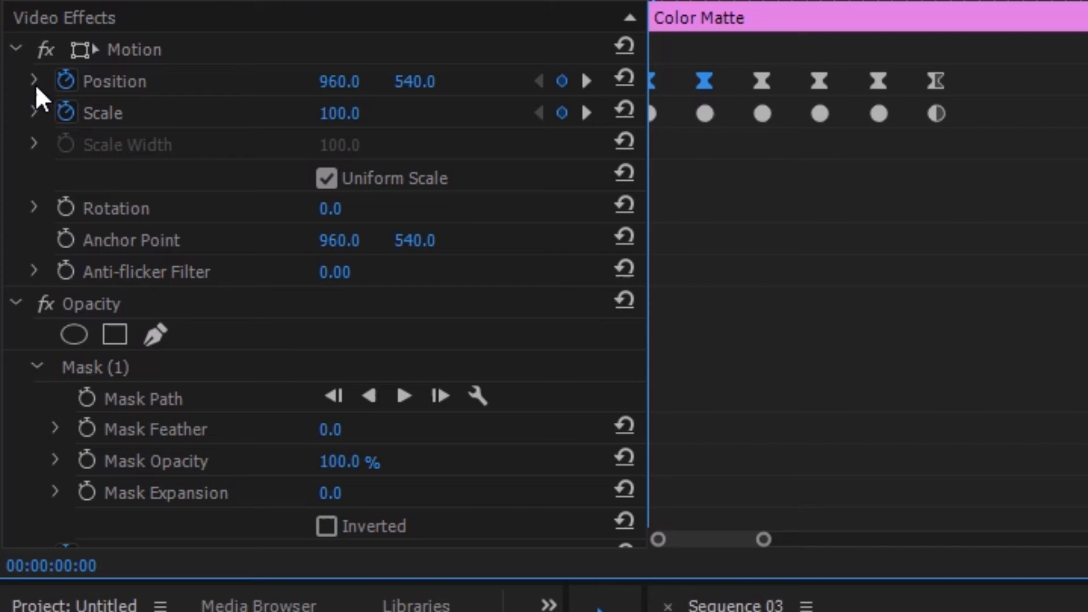
pyautogui.moveTo(997, 57); pyautogui.dragTo(753, 170)
pyautogui.press('Delete')
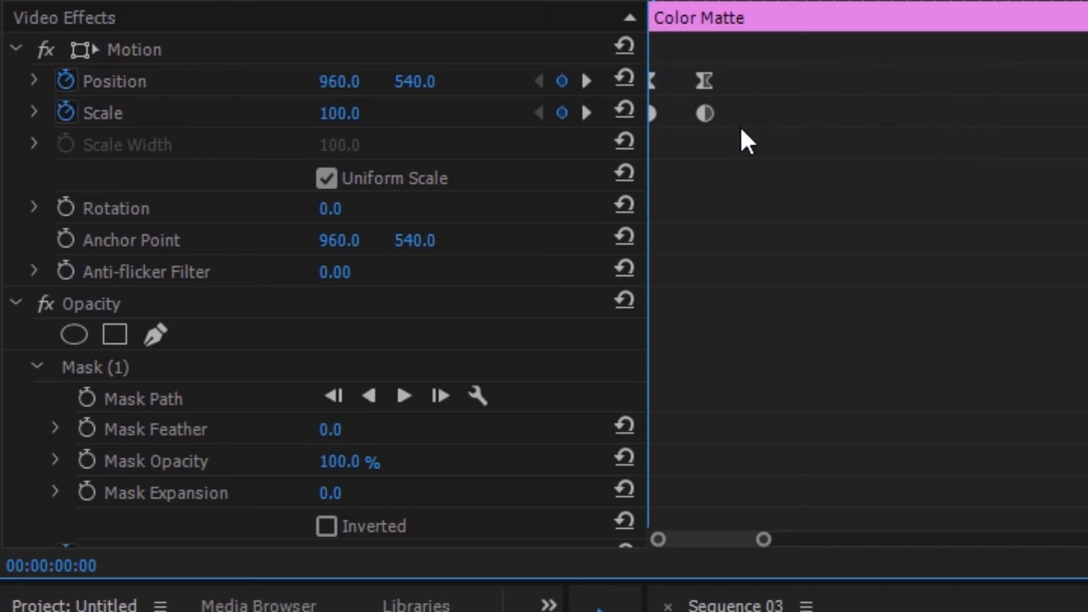
# Step: Set the two remaining Scale keyframes to Linear interpolation
pyautogui.moveTo(731, 104); pyautogui.dragTo(666, 145)
pyautogui.rightClick(704, 115)
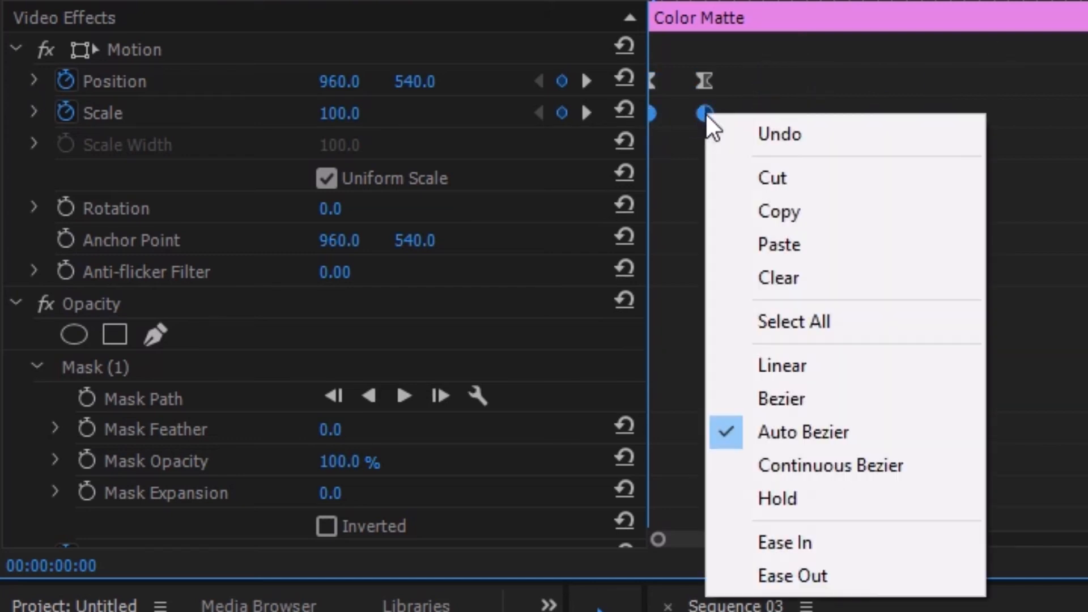
pyautogui.click(849, 383)
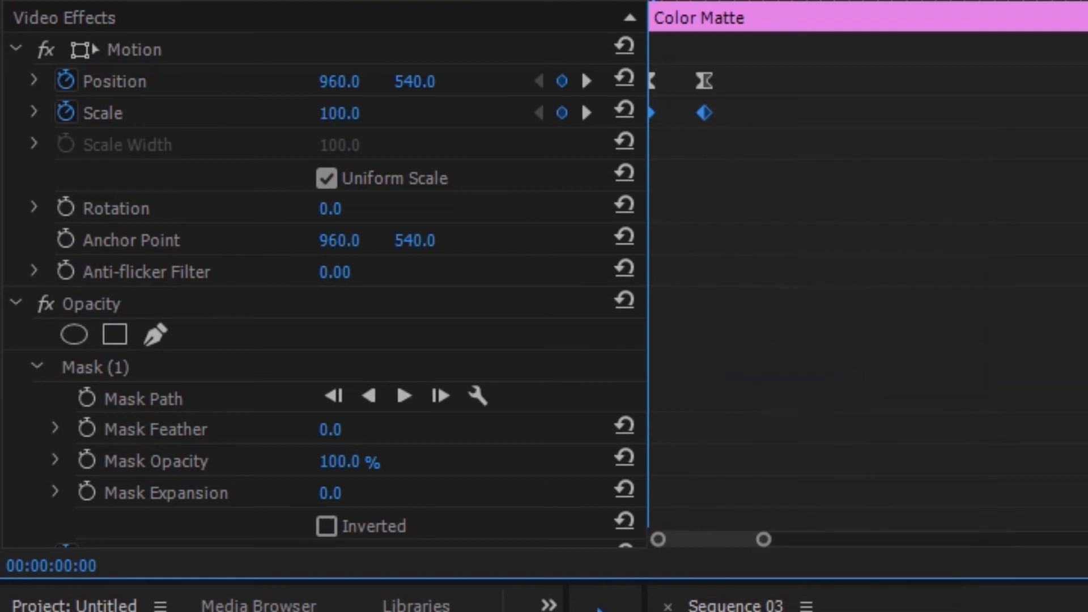
# Step: Display the Position velocity graph with the keyframe timeline zoomed in around its two keyframes
pyautogui.moveTo(762, 539); pyautogui.dragTo(736, 539)
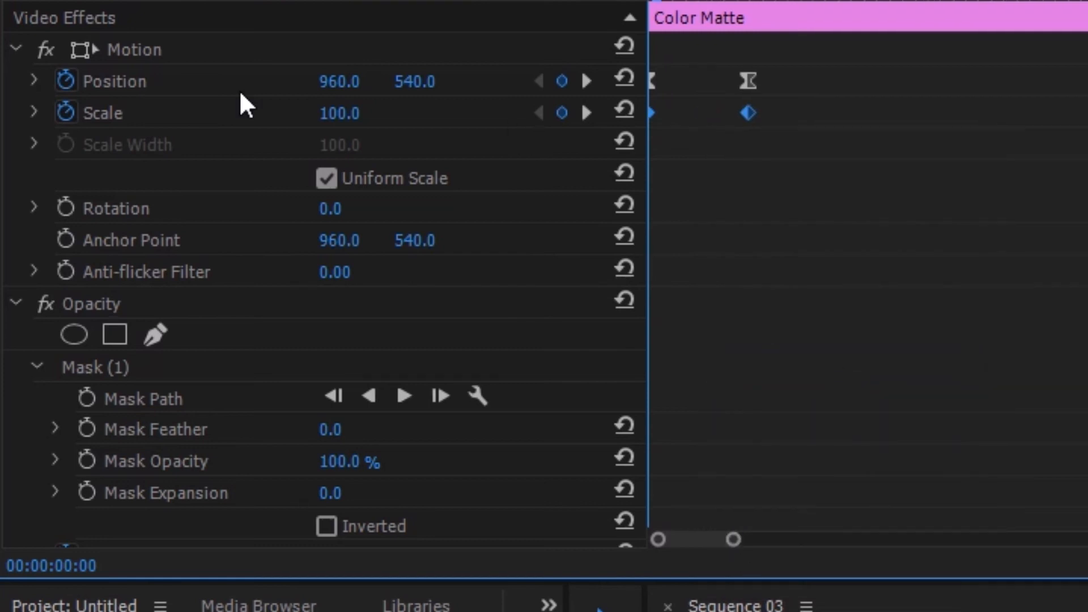
pyautogui.click(33, 81)
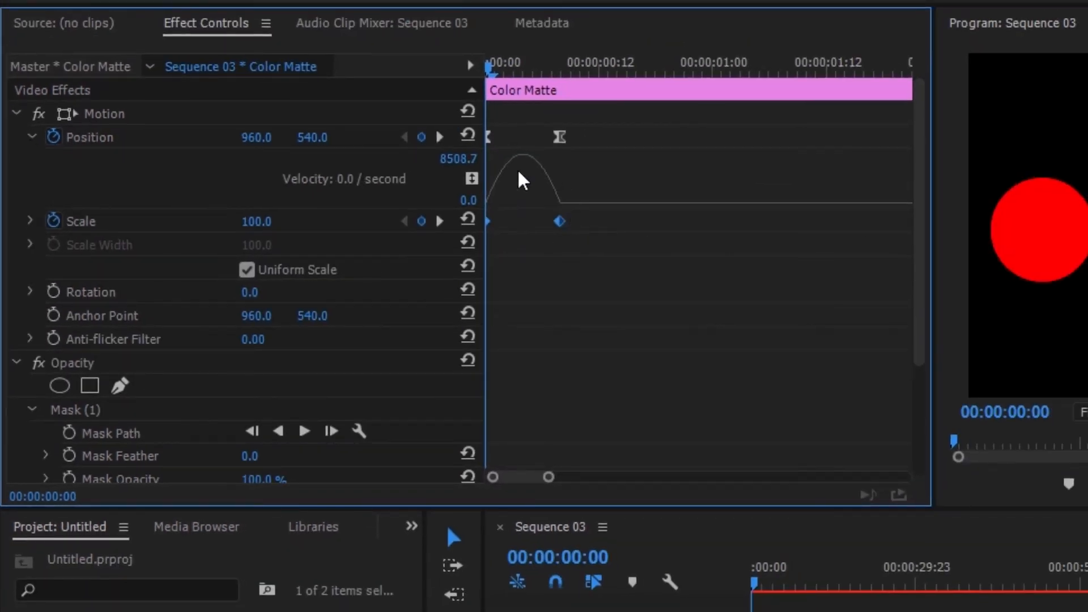
# Step: Duplicate the two eased Position keyframes after the original pair and play back the diagonal motion from the start
pyautogui.moveTo(549, 477); pyautogui.dragTo(544, 477)
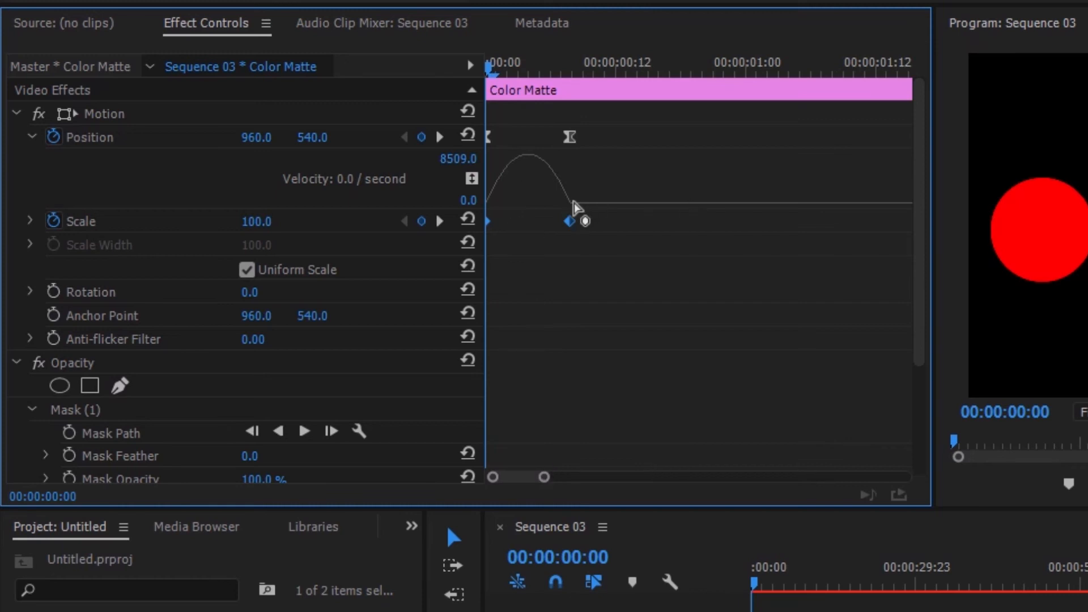
pyautogui.click(570, 138)
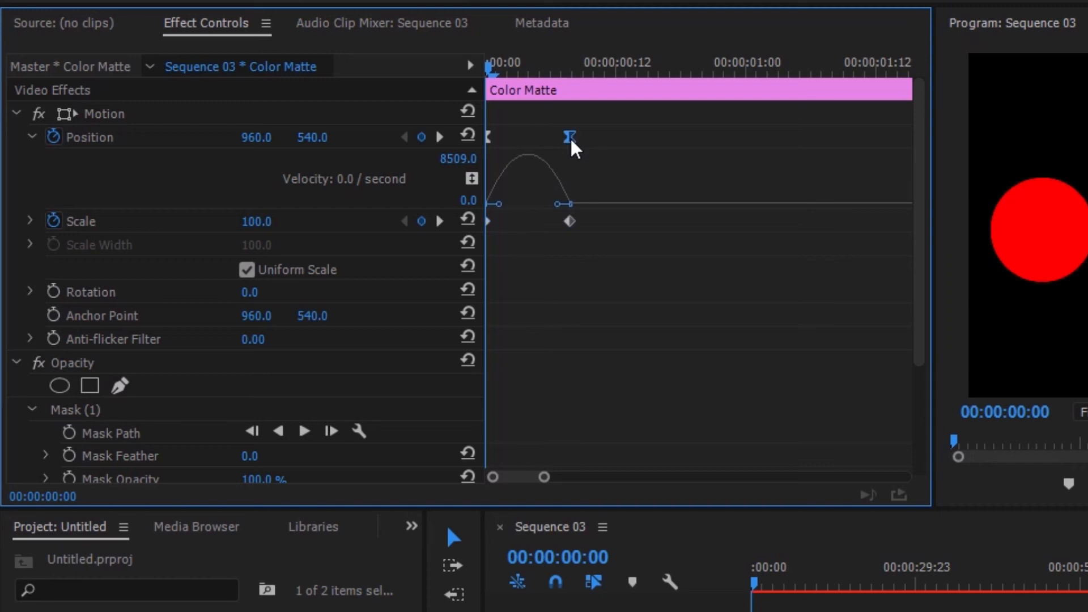
pyautogui.click(490, 139)
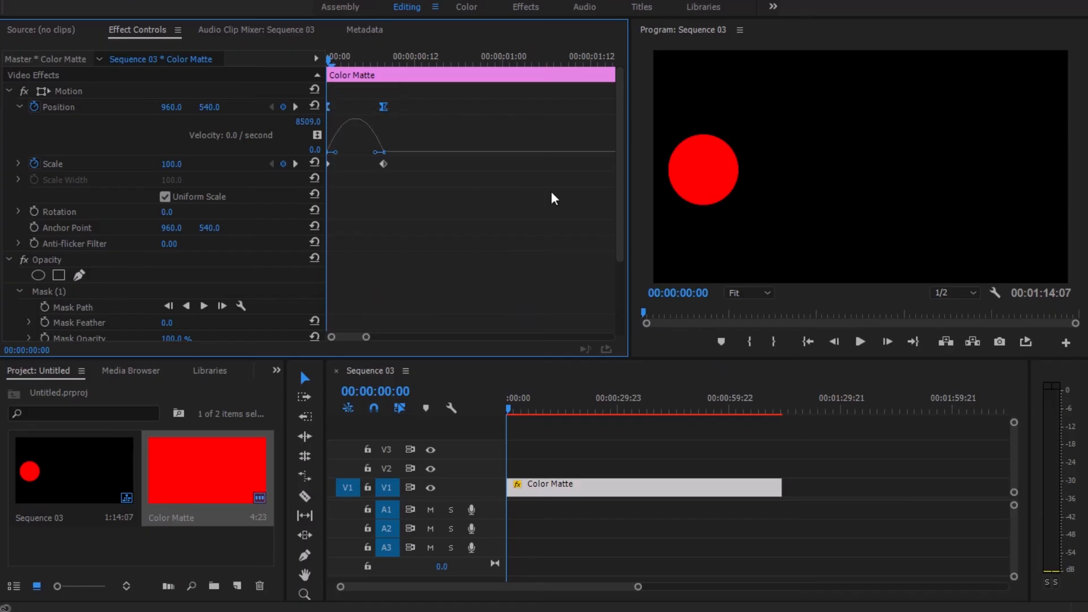
pyautogui.moveTo(374, 69); pyautogui.dragTo(309, 44)
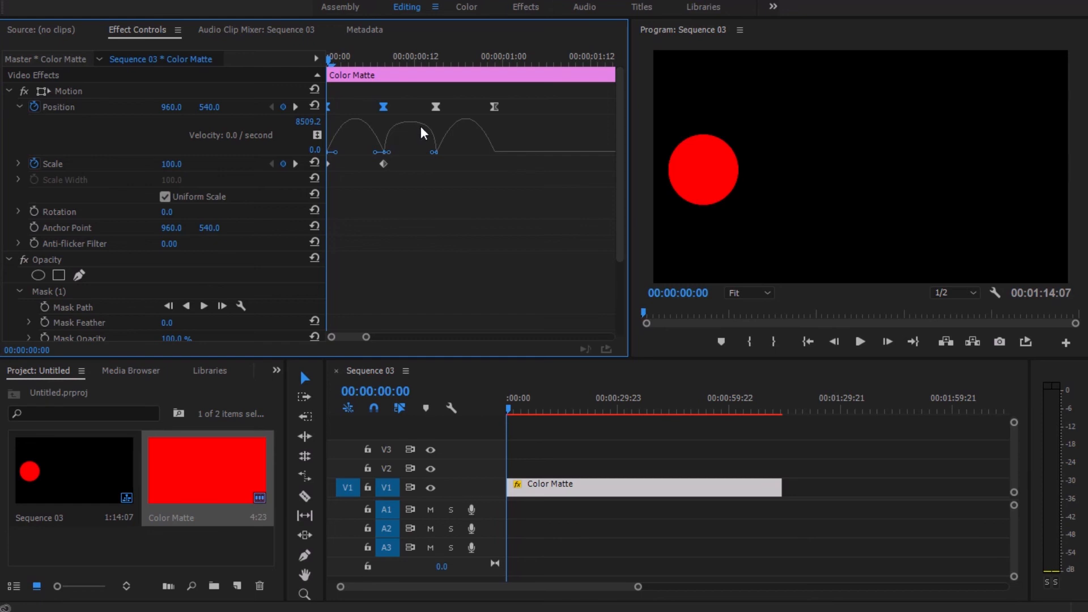
pyautogui.press('space')
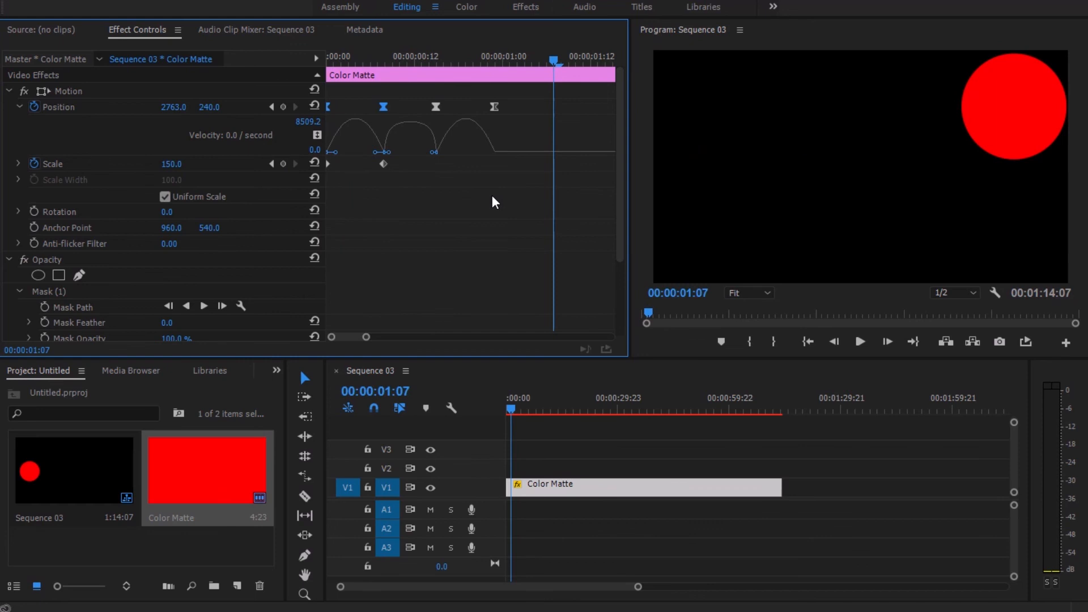
pyautogui.click(355, 58)
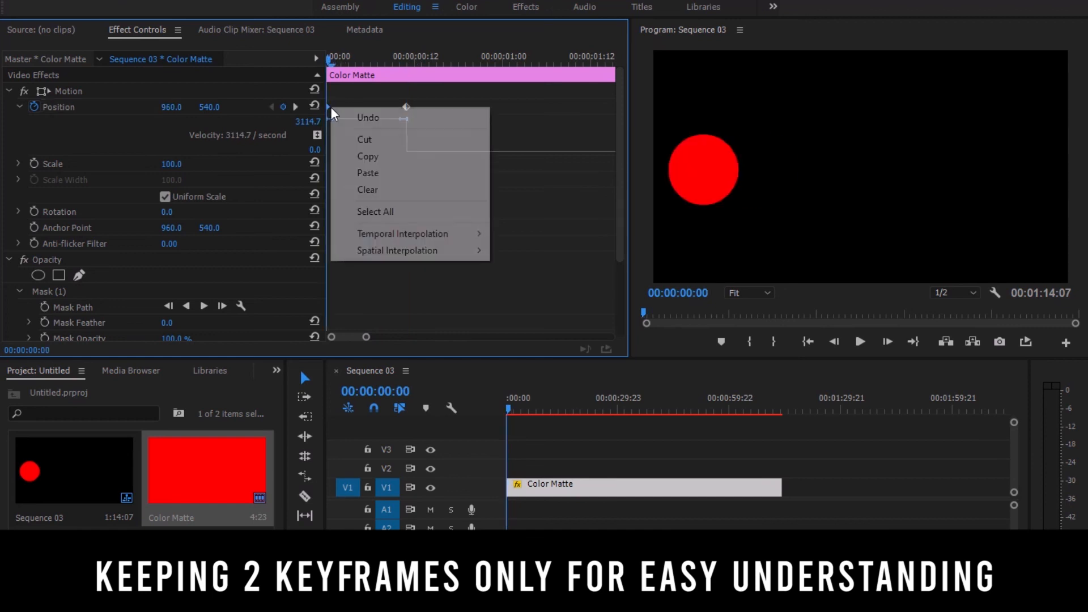
# Step: Ease both keyframes of the horizontal Position motion and paste a copy of the pair at 00:00:00:20, playing back the result
pyautogui.rightClick(406, 106)
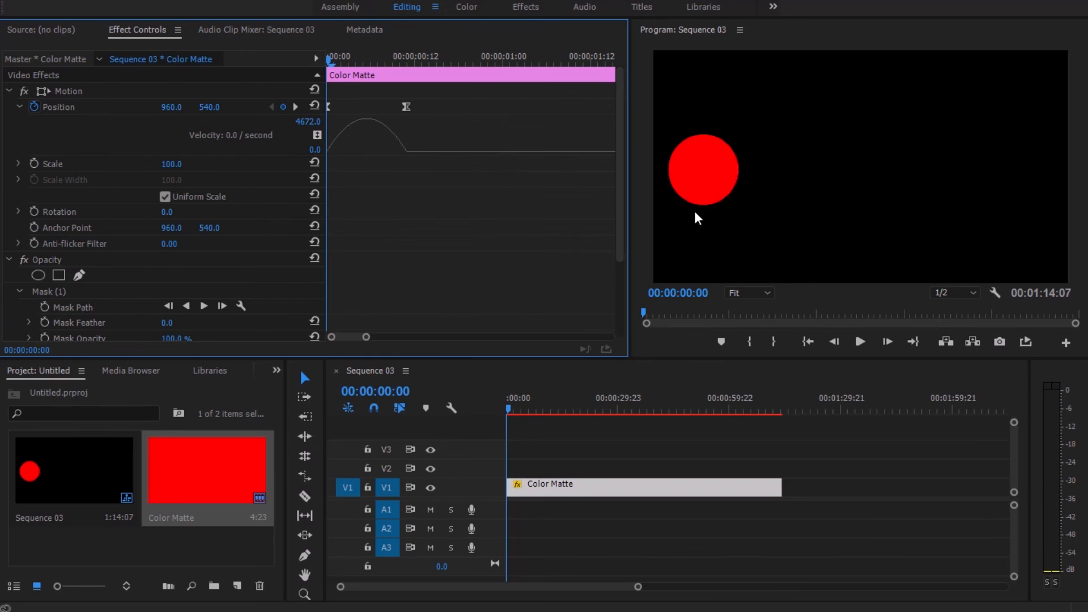
pyautogui.press('space')
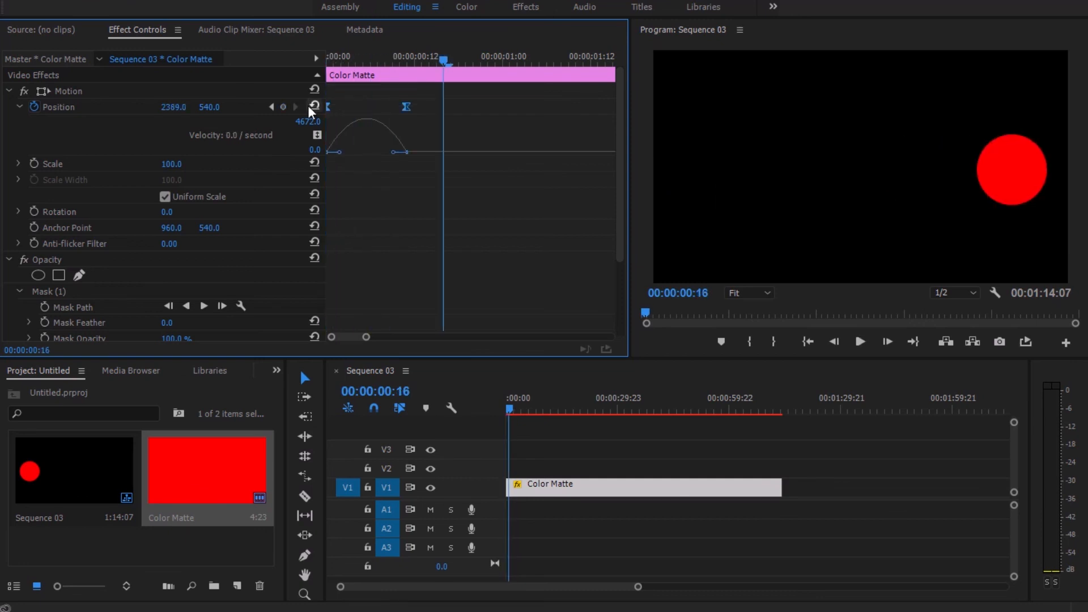
pyautogui.moveTo(448, 61); pyautogui.dragTo(473, 62)
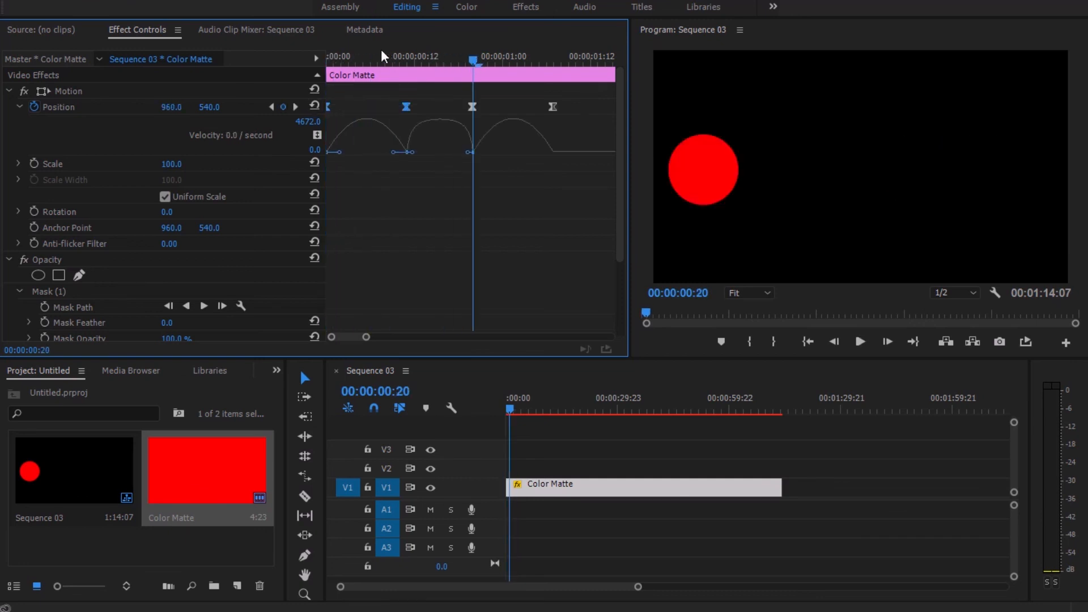
pyautogui.press('space')
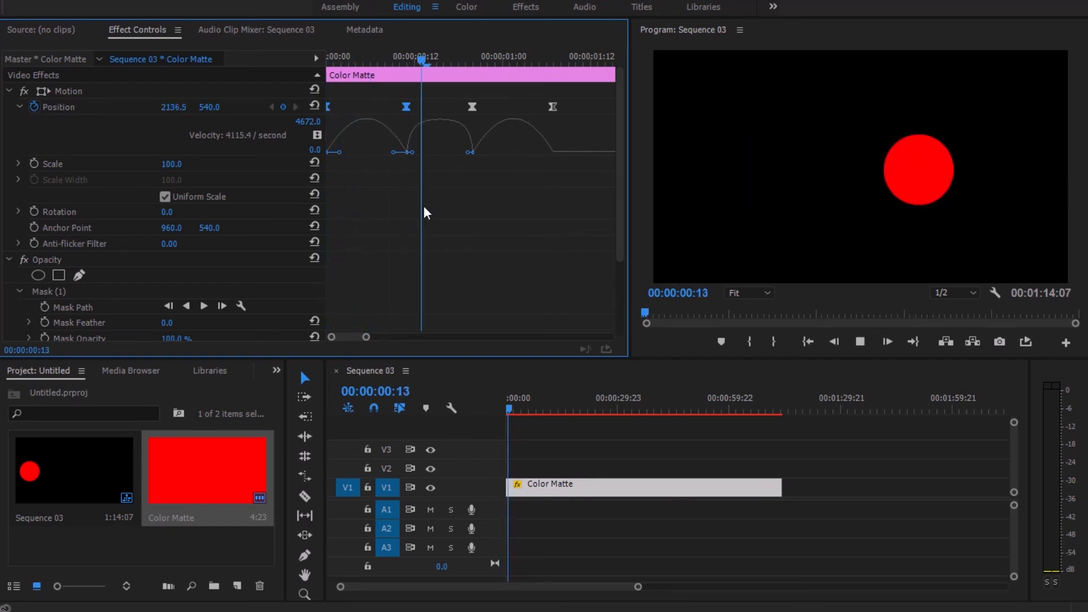
pyautogui.press('space')
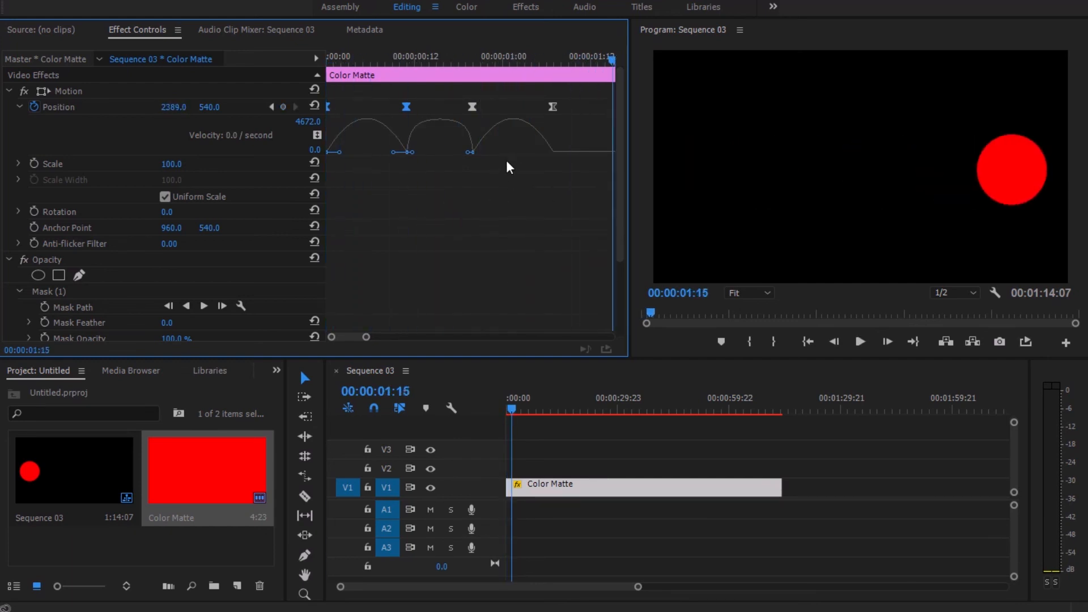
# Step: Lengthen the first Position keyframe's outgoing velocity handle and collapse the second's incoming handle so speed peaks at the second keyframe
pyautogui.click(393, 59)
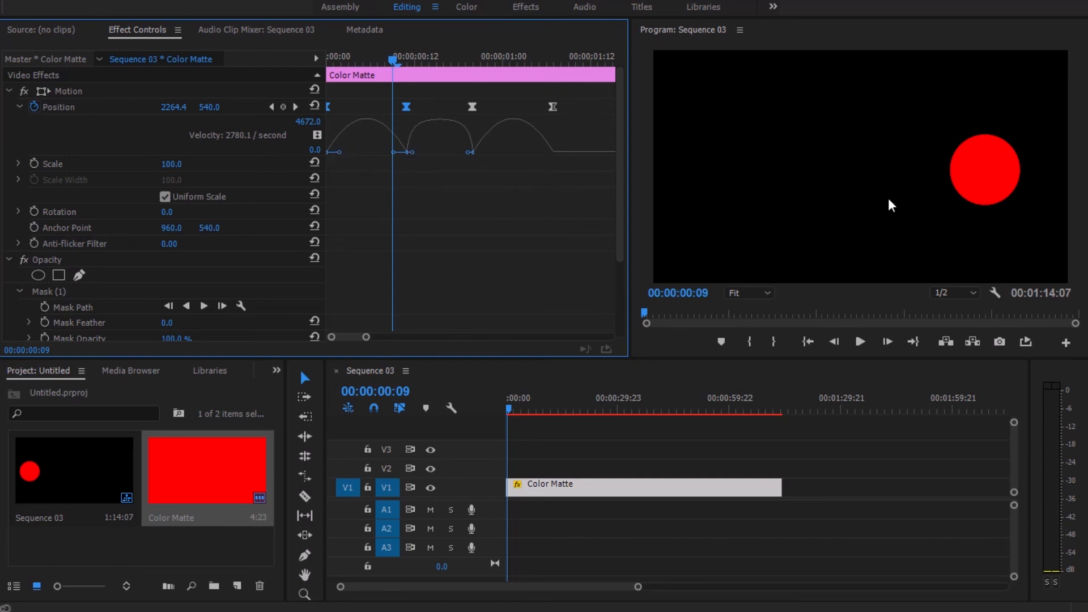
pyautogui.moveTo(392, 60); pyautogui.dragTo(371, 59)
pyautogui.moveTo(352, 156); pyautogui.dragTo(355, 187)
pyautogui.moveTo(136, 282)
pyautogui.mouseDown()
pyautogui.moveTo(113, 284)
pyautogui.moveTo(125, 286)
pyautogui.mouseUp()
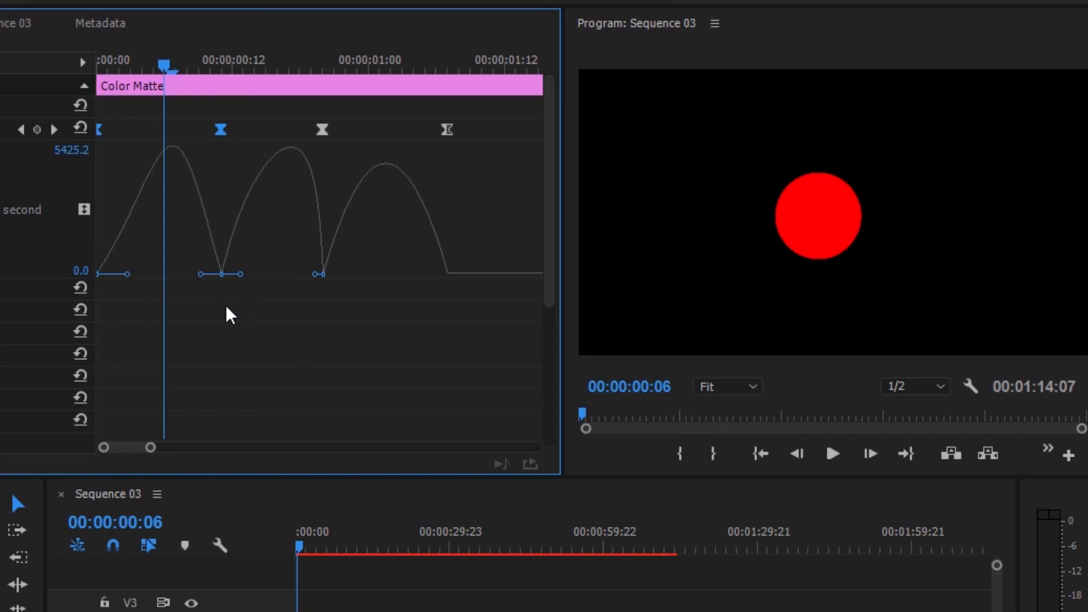
pyautogui.moveTo(272, 276); pyautogui.dragTo(226, 224)
pyautogui.moveTo(127, 219); pyautogui.dragTo(149, 221)
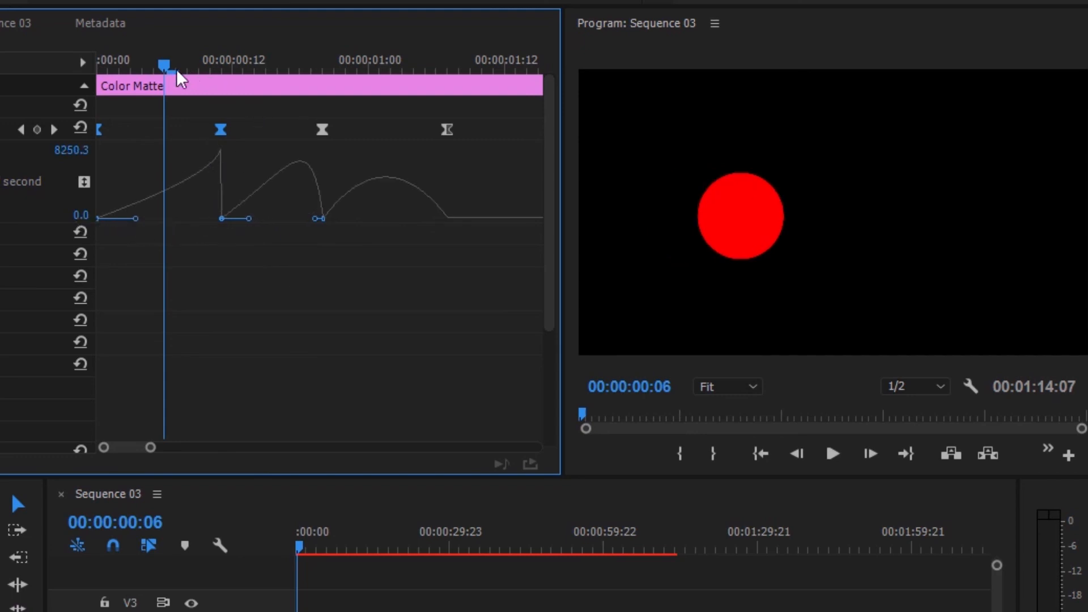
# Step: Play back the accelerating circle motion repeatedly from 00:00:00:00 to check the reshaped velocity curve
pyautogui.moveTo(164, 67); pyautogui.dragTo(51, 67)
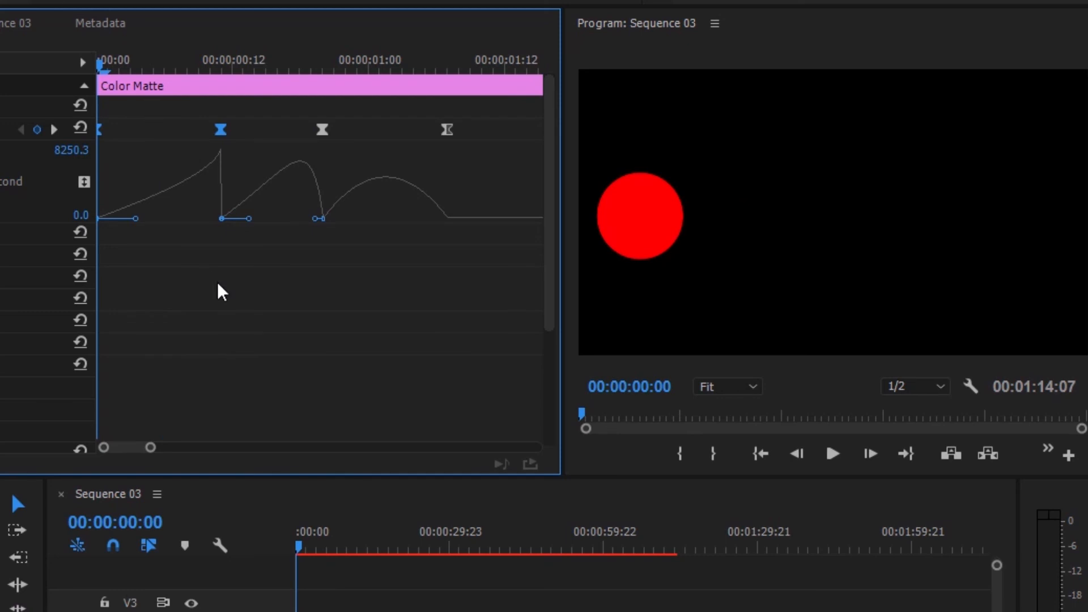
pyautogui.press('space')
pyautogui.press('space')
pyautogui.moveTo(108, 56); pyautogui.dragTo(81, 52)
pyautogui.press('space')
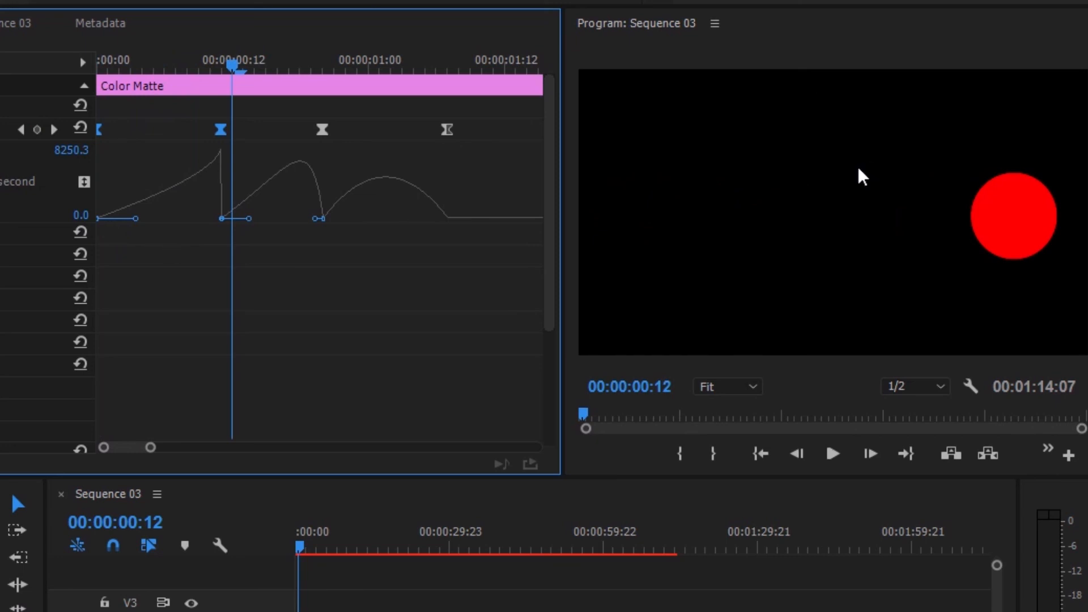
pyautogui.press('space')
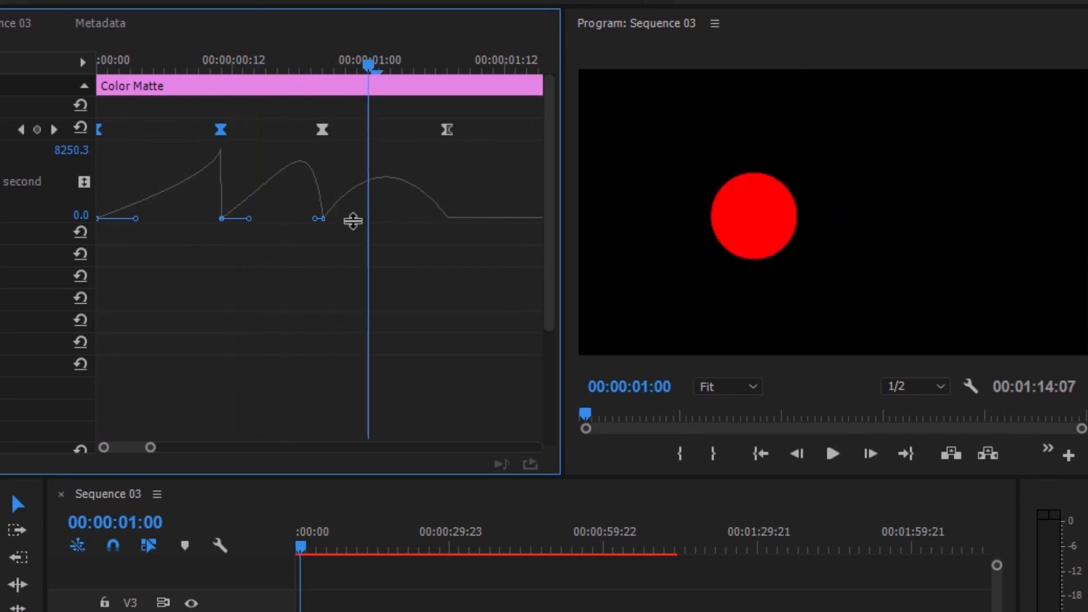
# Step: Try a velocity peak just after the second Position keyframe by lengthening the third's incoming handle, play it back, and restore the previous curve
pyautogui.moveTo(315, 218); pyautogui.dragTo(233, 226)
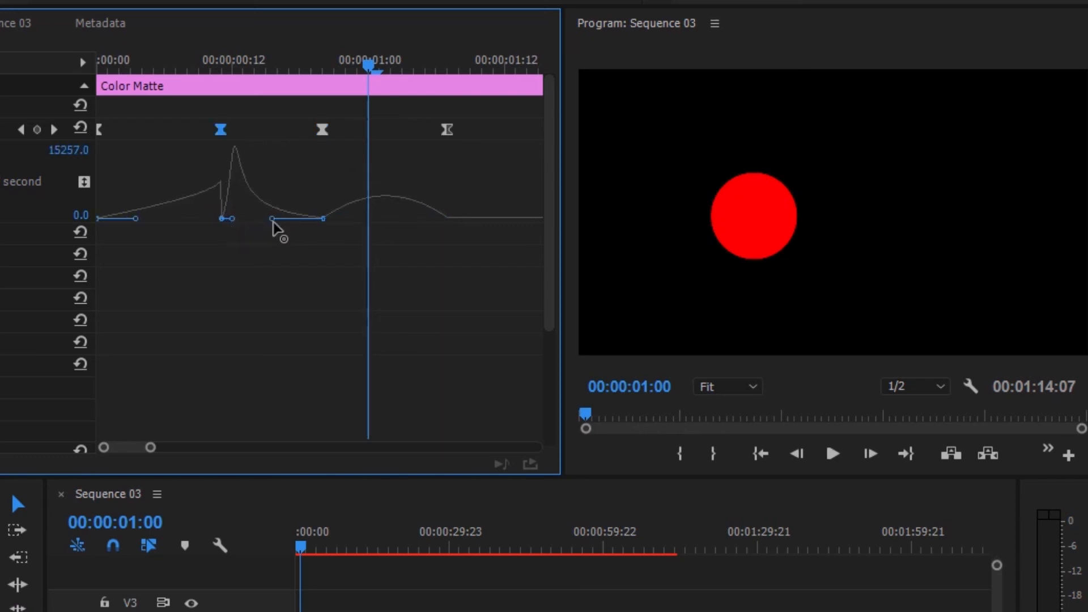
pyautogui.press('Home')
pyautogui.press('space')
pyautogui.press('space')
pyautogui.moveTo(139, 58); pyautogui.dragTo(73, 53)
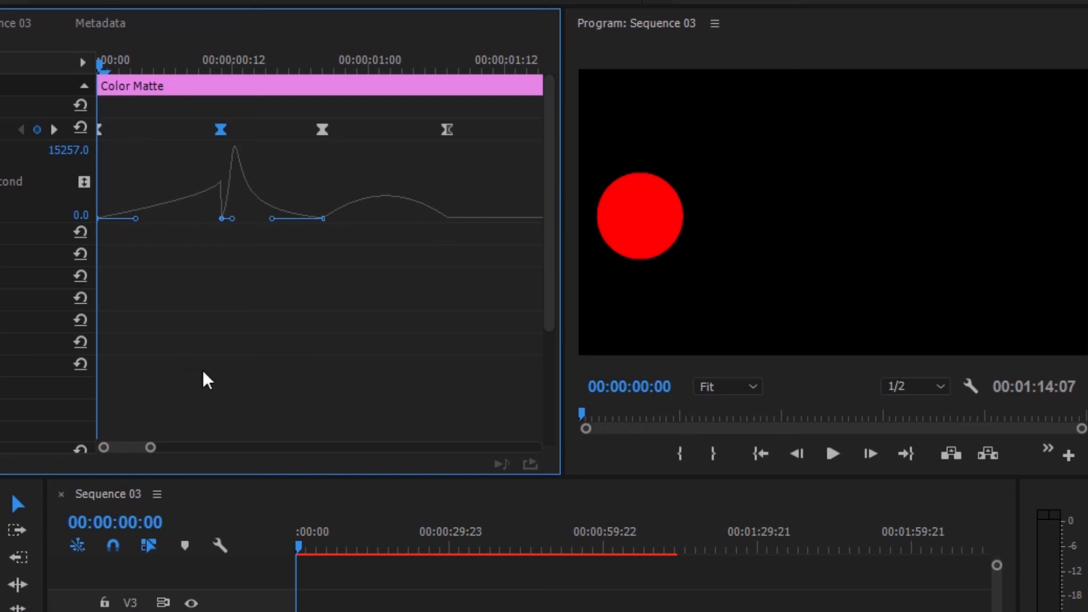
pyautogui.press('space')
pyautogui.press('space')
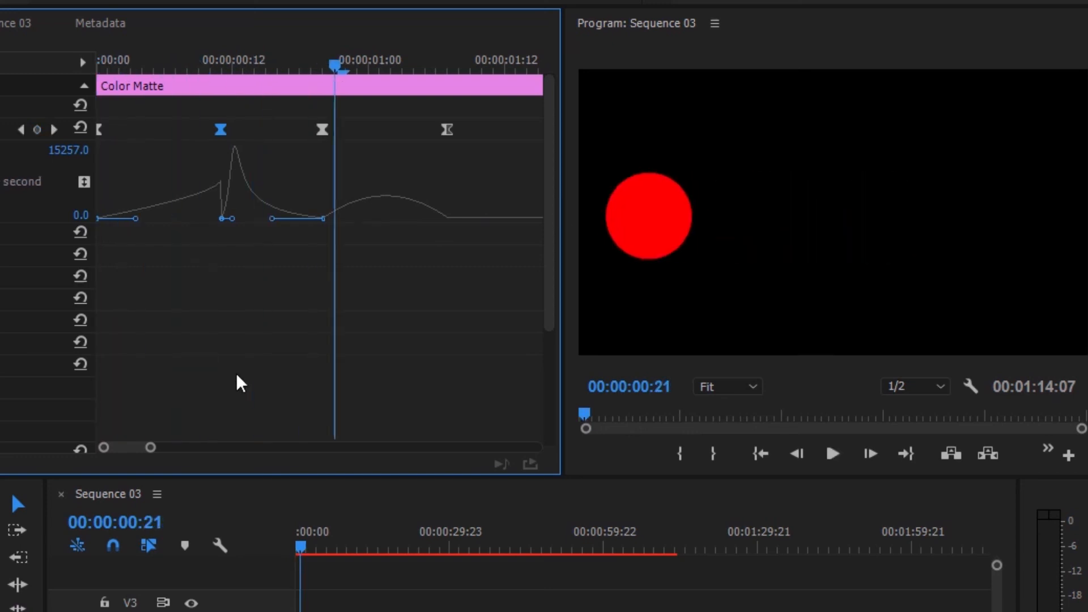
pyautogui.moveTo(231, 219); pyautogui.dragTo(315, 218)
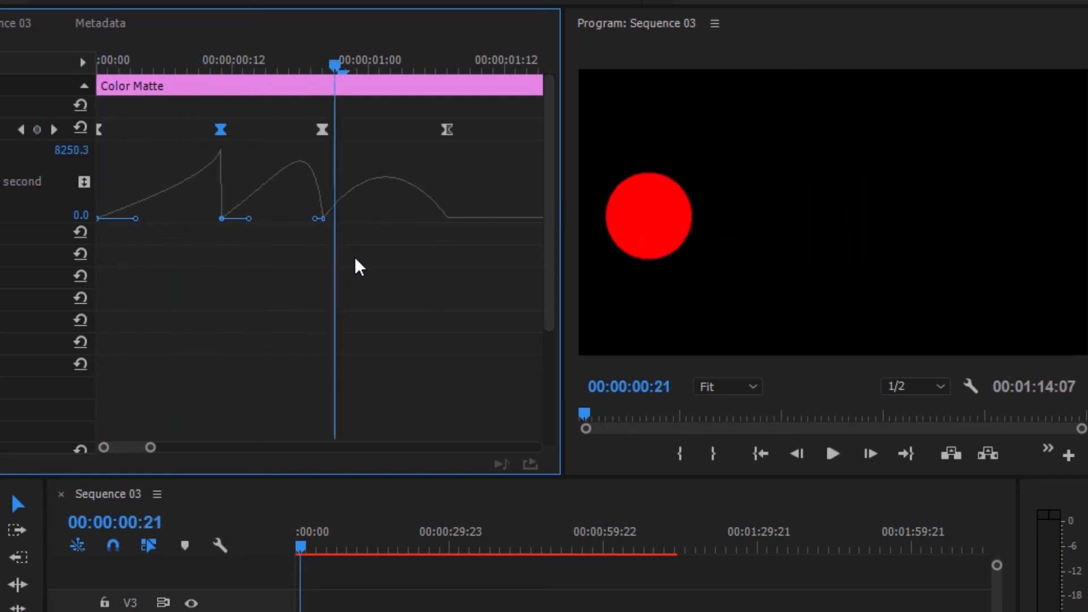
# Step: Reshape the Position velocity curve with sharp peaks at the second and third keyframes, a low hump between them, and a slow finish
pyautogui.click(447, 130)
pyautogui.moveTo(432, 219); pyautogui.dragTo(321, 230)
pyautogui.click(221, 129)
pyautogui.moveTo(249, 219); pyautogui.dragTo(243, 221)
pyautogui.click(220, 127)
pyautogui.moveTo(221, 218); pyautogui.dragTo(218, 146)
pyautogui.moveTo(309, 218); pyautogui.dragTo(294, 218)
# Step: Play back the full four-keyframe motion from 00:00:00:00 and return the playhead to the beginning
pyautogui.moveTo(335, 64); pyautogui.dragTo(48, 47)
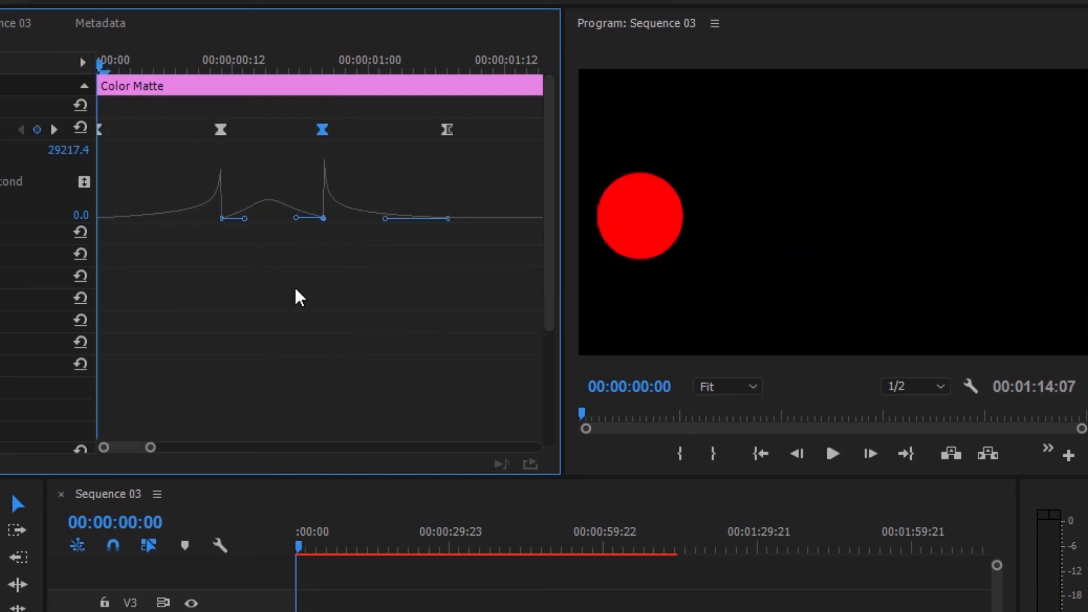
pyautogui.press('space')
pyautogui.press('space')
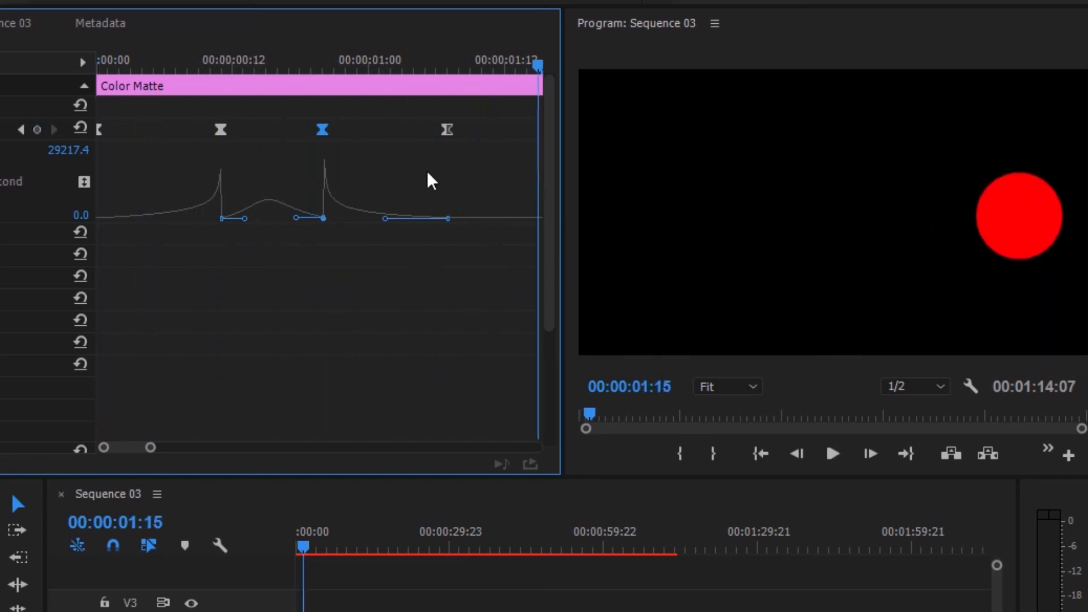
pyautogui.click(127, 59)
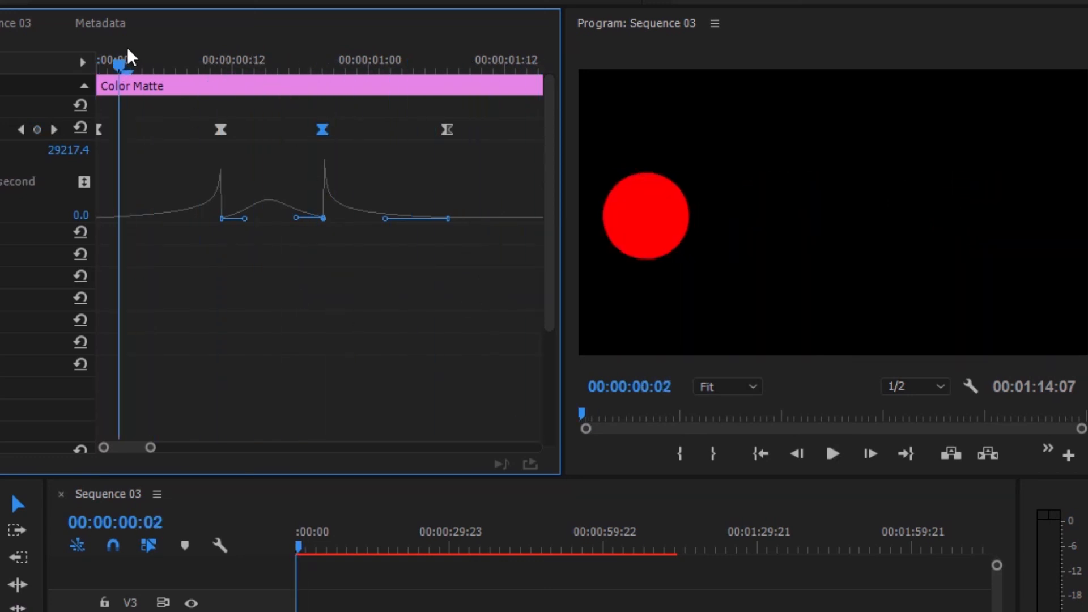
pyautogui.moveTo(121, 54); pyautogui.dragTo(70, 37)
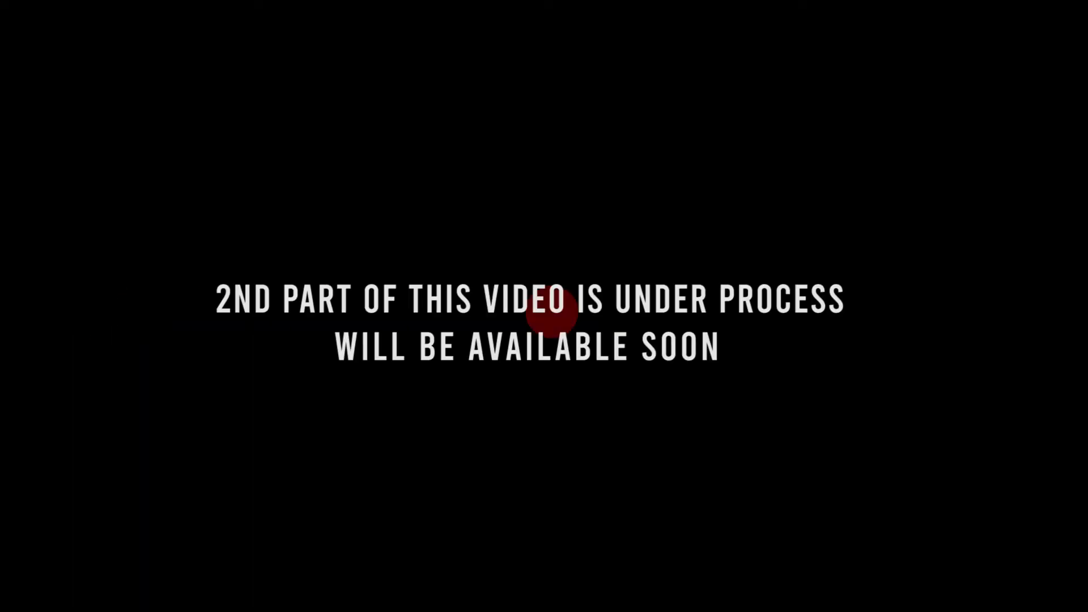